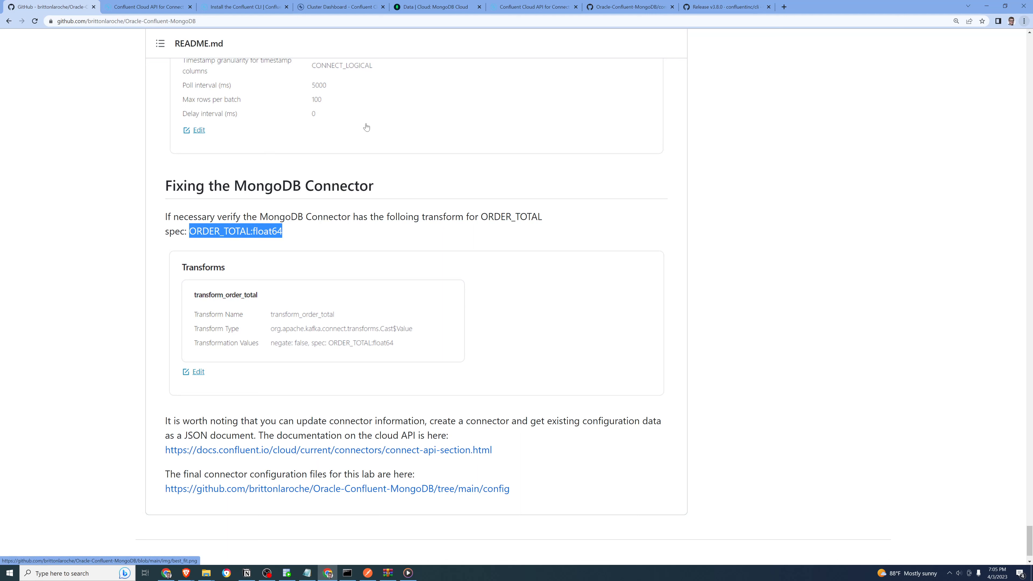
Switch to Confluent Cloud and open the Demo cluster in the Kafcongo environment
left_click(327, 11)
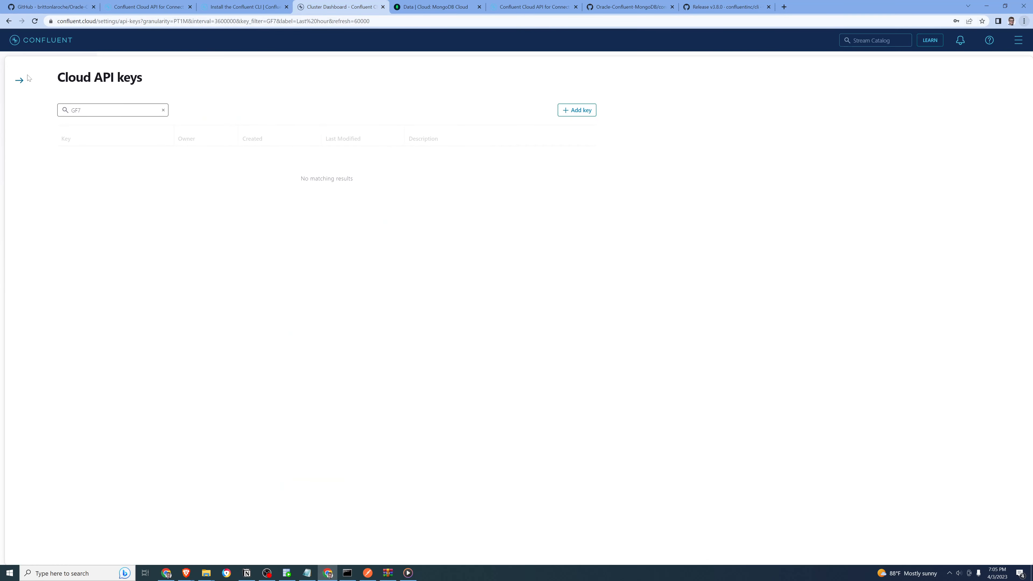
left_click(9, 21)
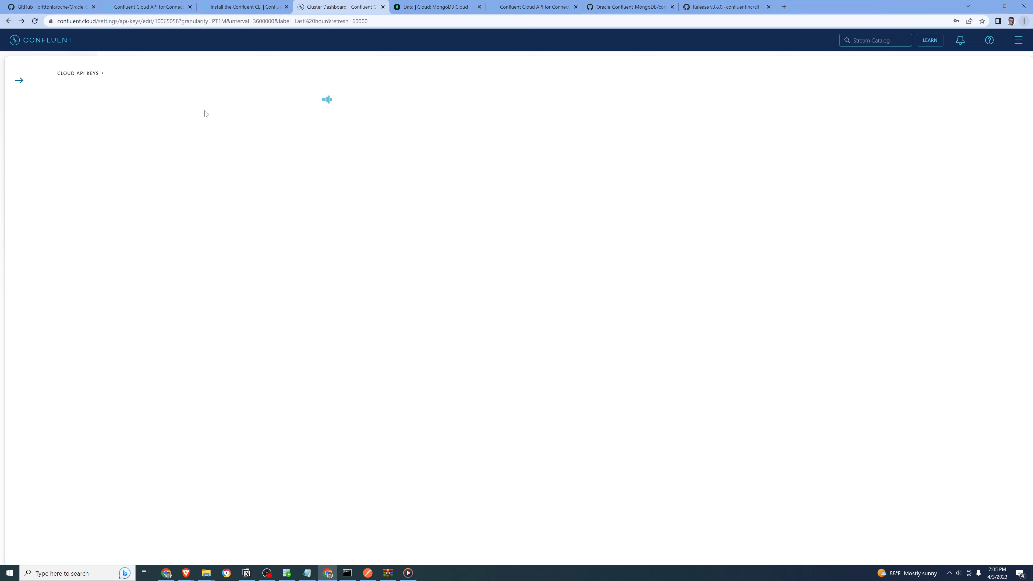
left_click(25, 41)
left_click(365, 126)
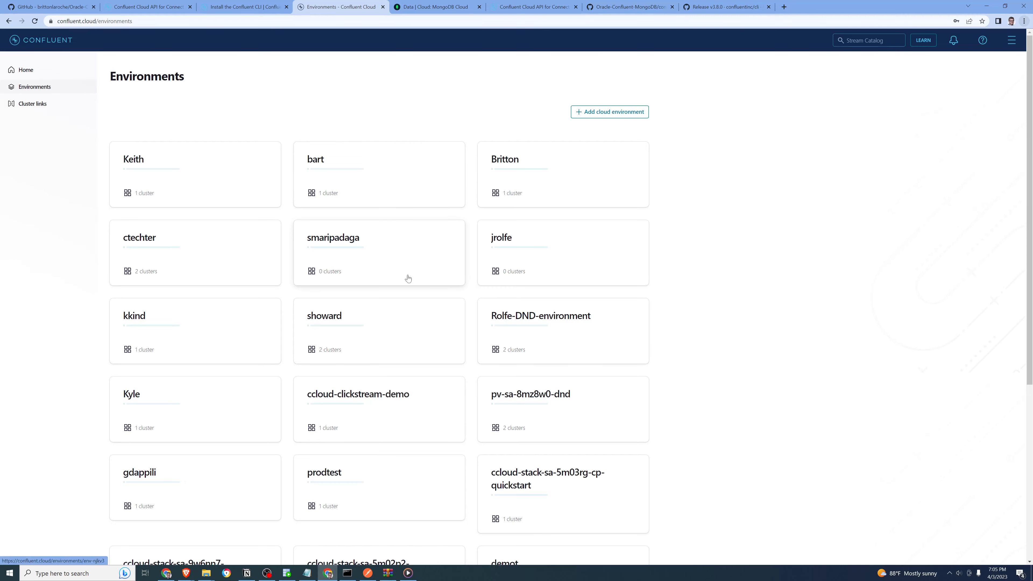
scroll(409, 278, "down", 6)
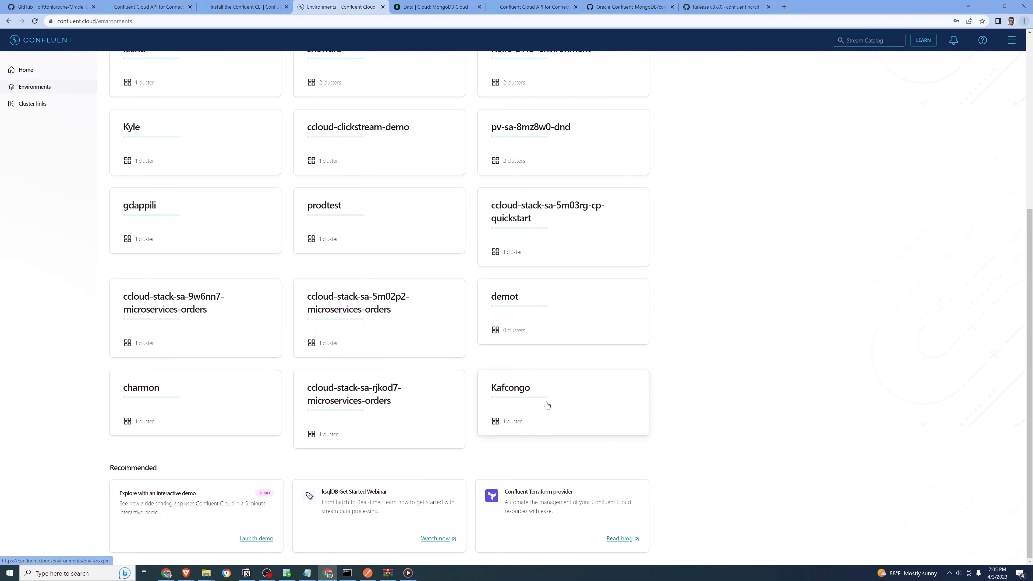
left_click(570, 409)
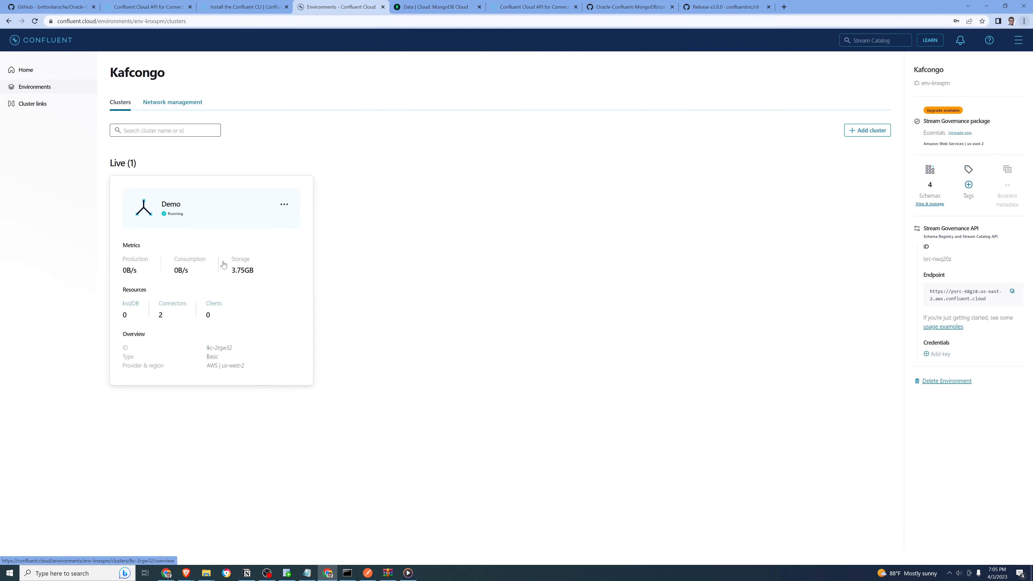
left_click(242, 235)
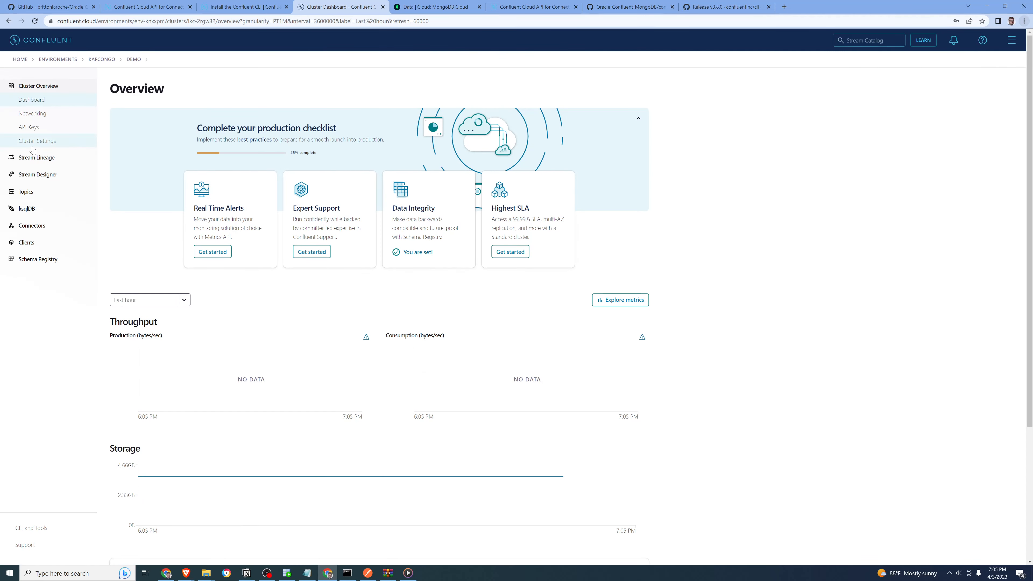
Open the settings of the MongoDbAtlasSinkCustomerOrders connector
left_click(44, 229)
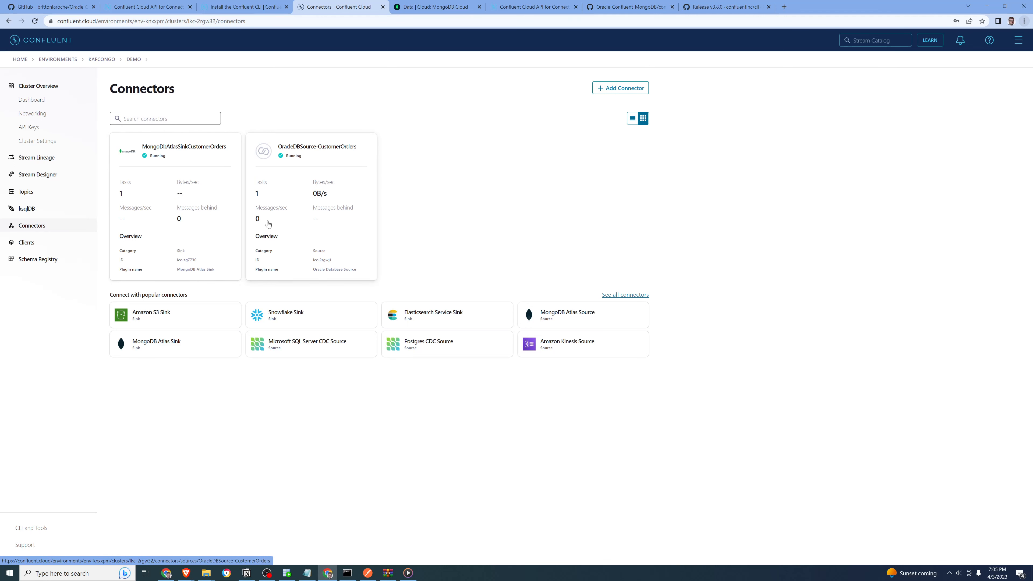
left_click(156, 227)
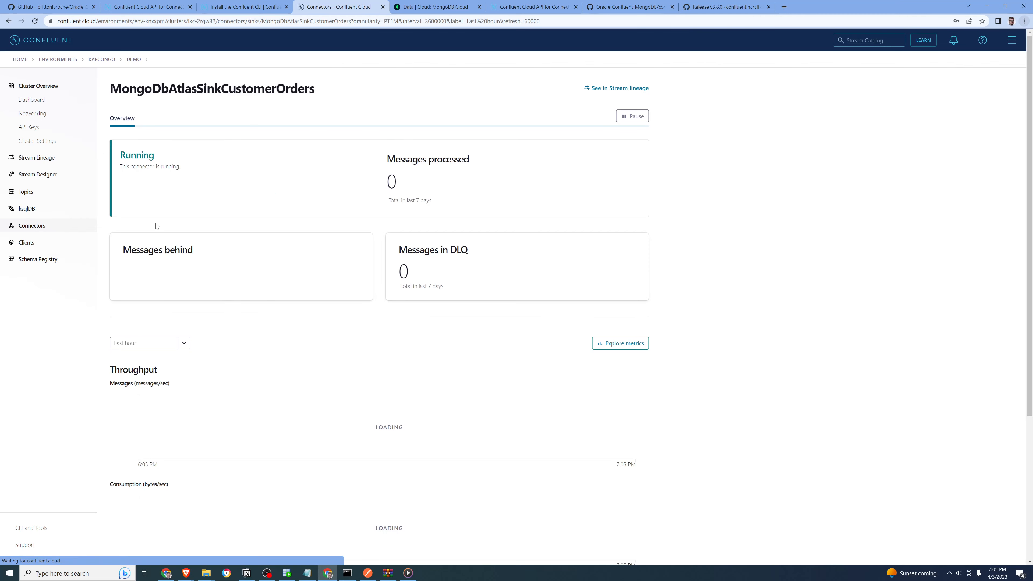
left_click(158, 119)
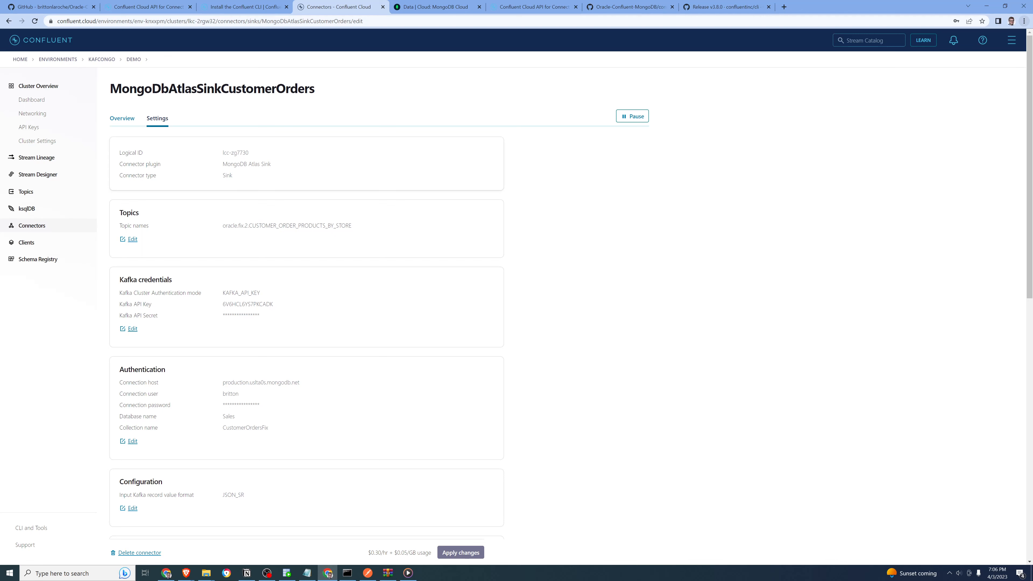
Review the sink connector's topic selection and its MongoDB Atlas authentication and collection details, cancelling both edits
left_click(133, 239)
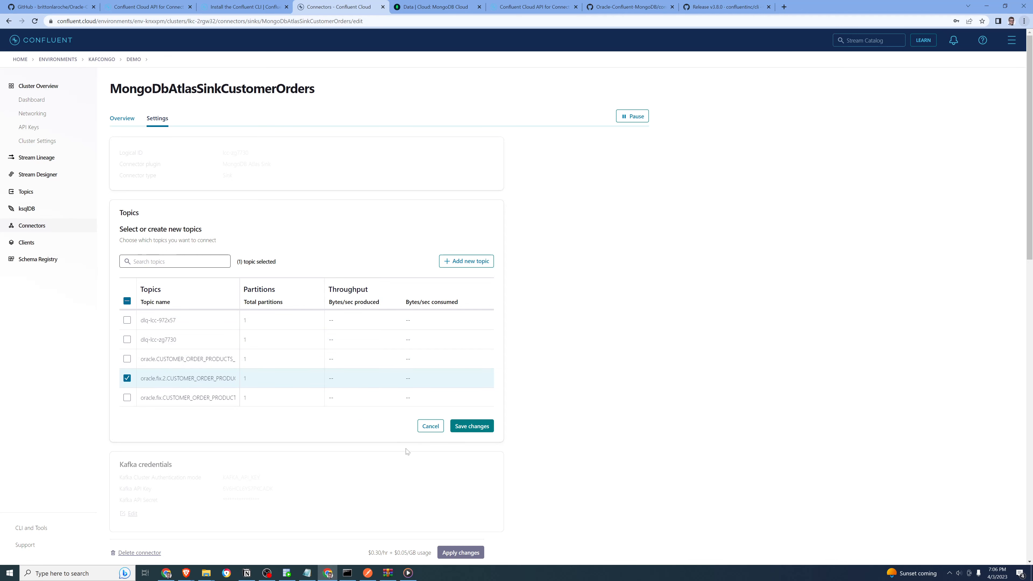
left_click(430, 428)
scroll(563, 445, "down", 3)
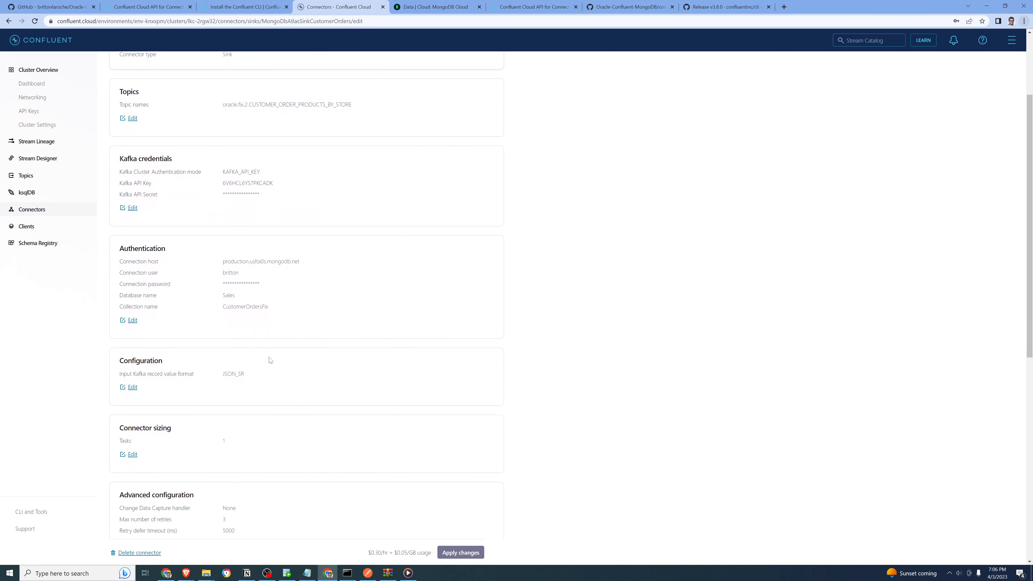
scroll(200, 341, "down", 2)
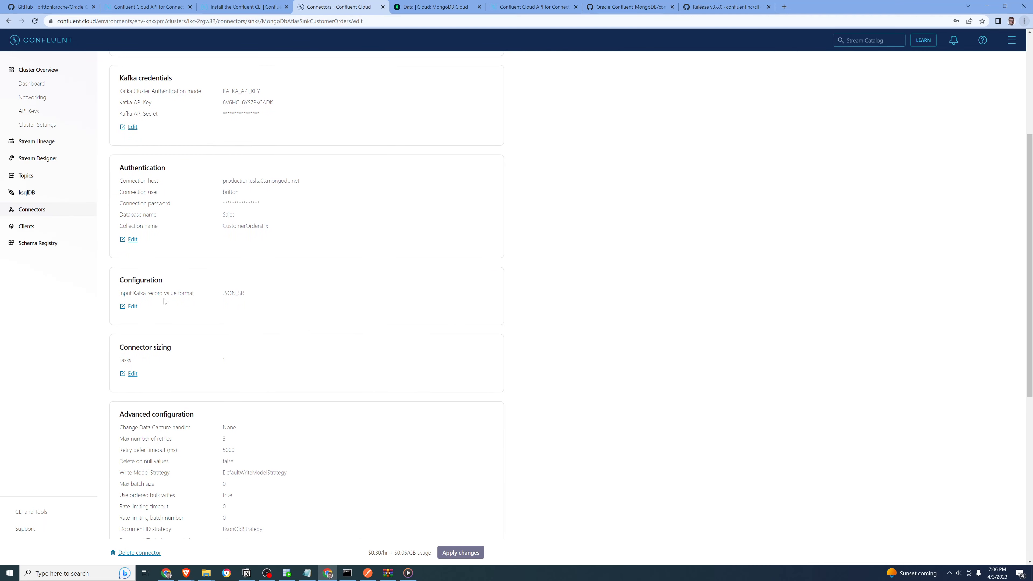
left_click_drag(272, 230, 231, 226)
left_click(133, 241)
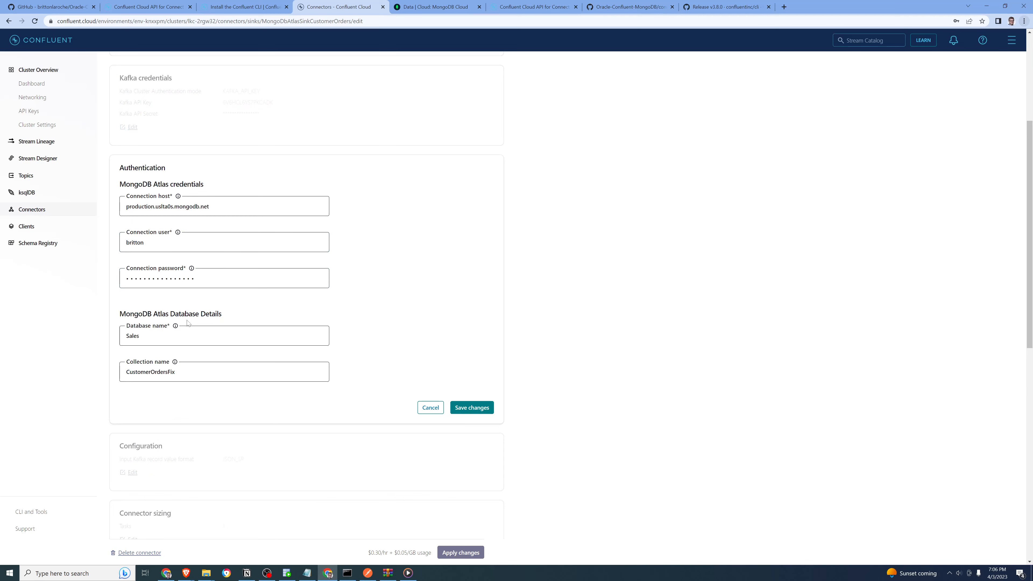
left_click(190, 375)
left_click(427, 410)
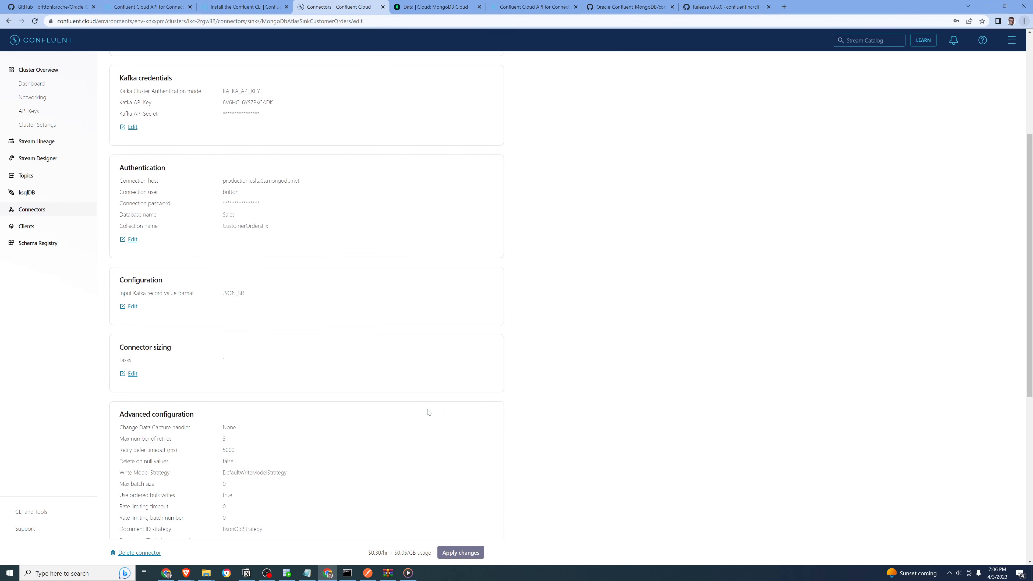
Review the connector's advanced configuration and open its transforms for editing
scroll(578, 368, "down", 4)
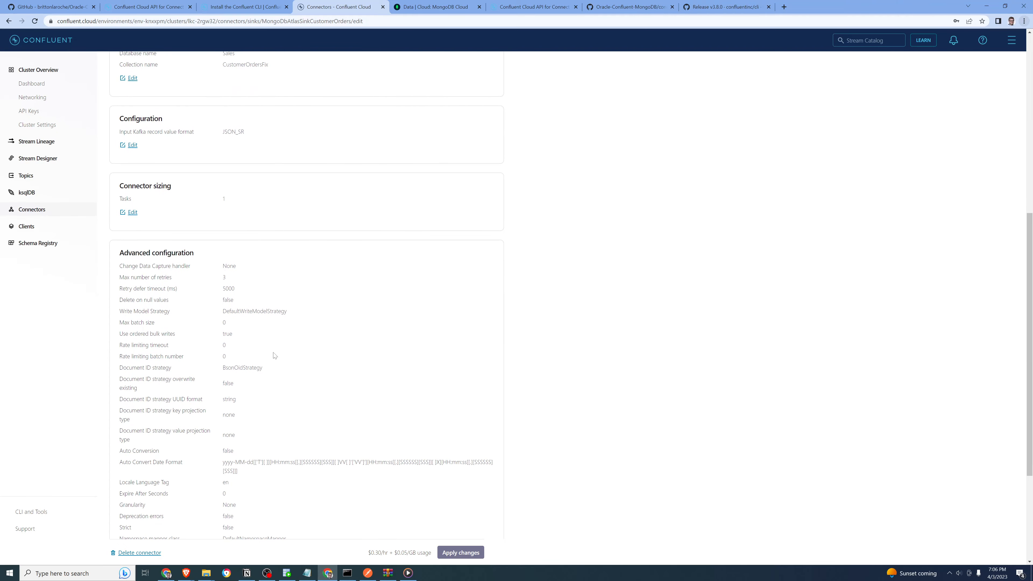
scroll(288, 384, "down", 3)
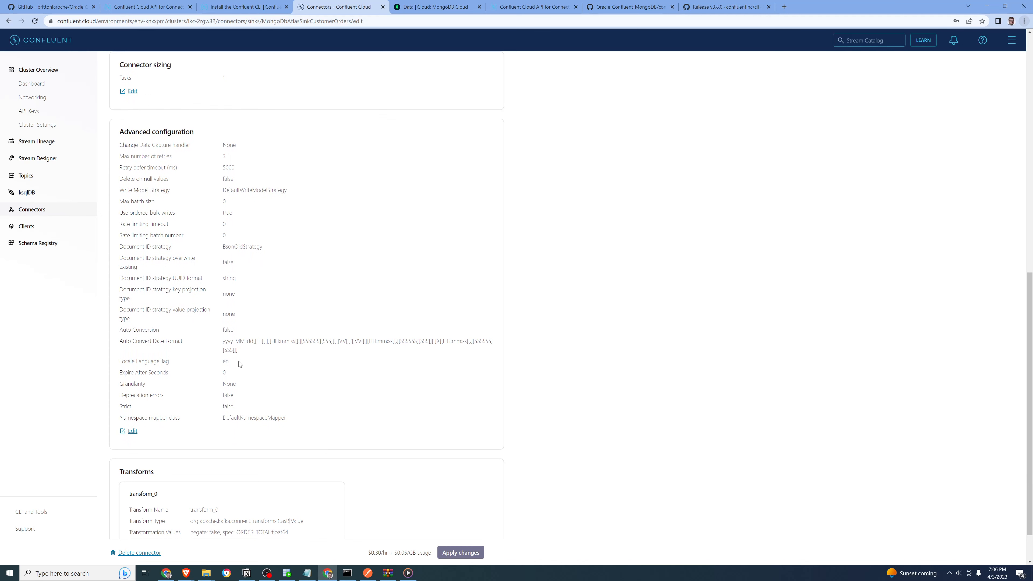
scroll(262, 408, "down", 1)
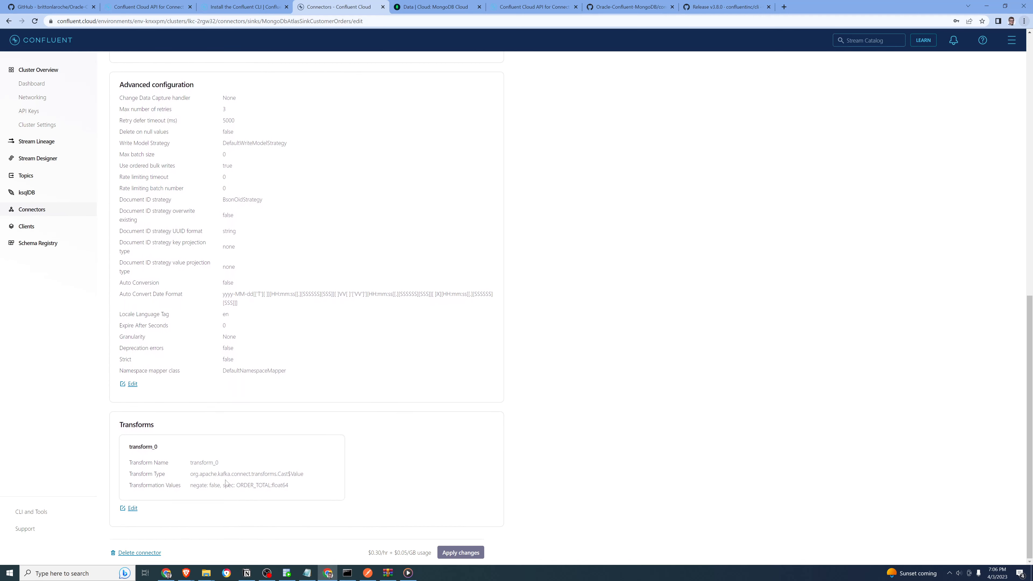
left_click(133, 508)
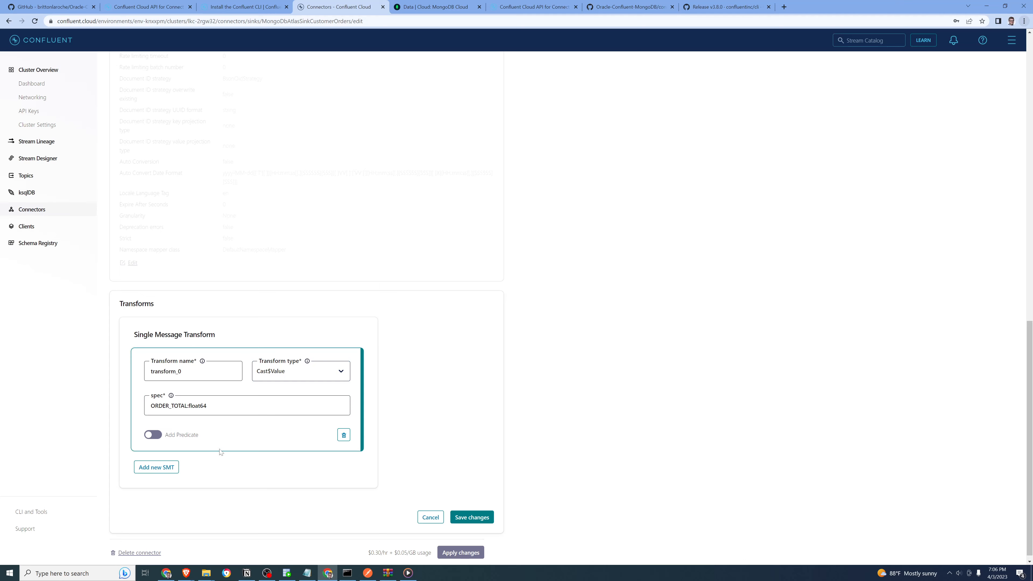
Try adding a second single message transform of type Cast$Value to the connector, discarding it and cancelling the edit
left_click(157, 467)
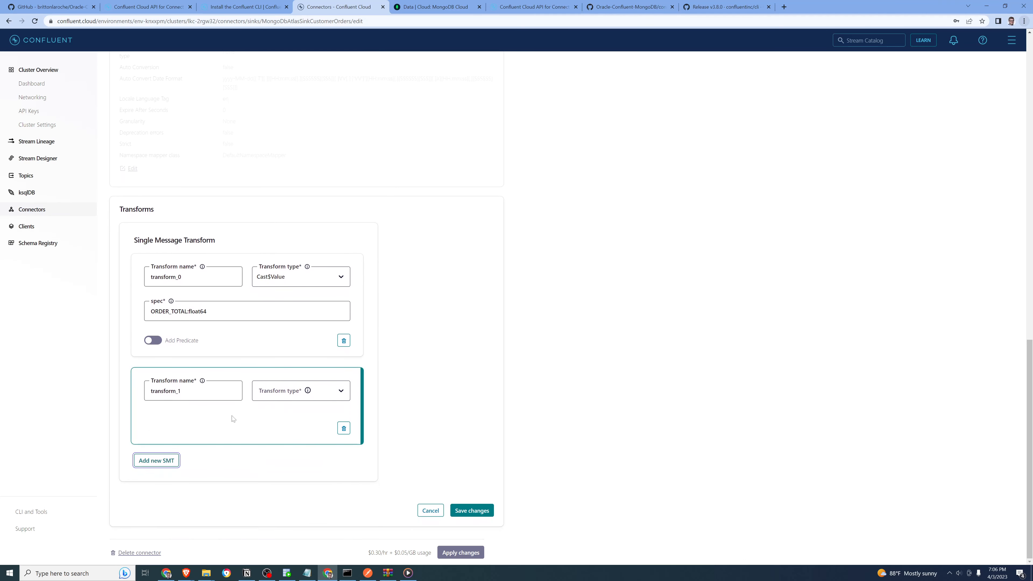
left_click(206, 393)
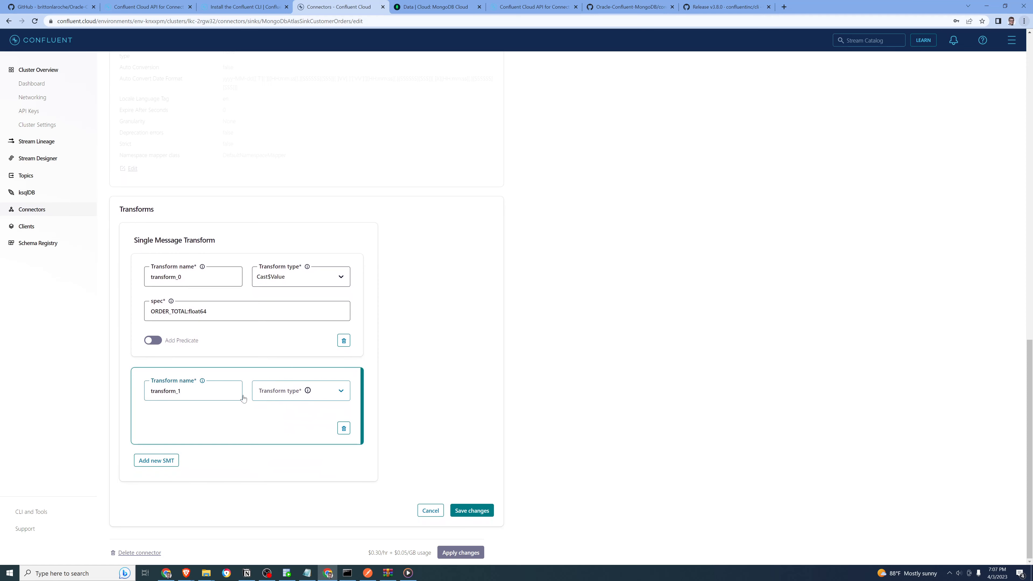
left_click(340, 395)
left_click(303, 433)
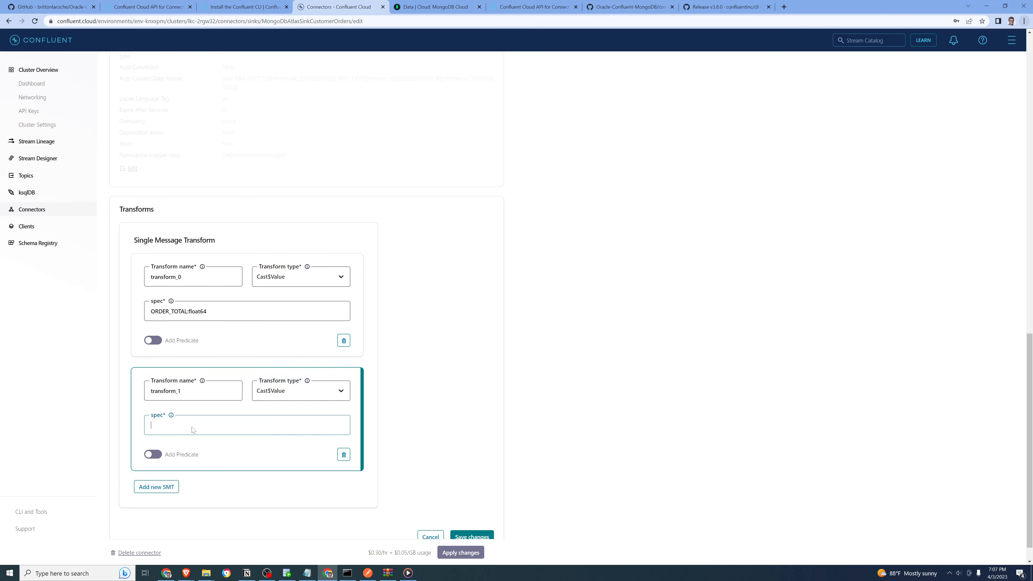
left_click_drag(208, 313, 151, 318)
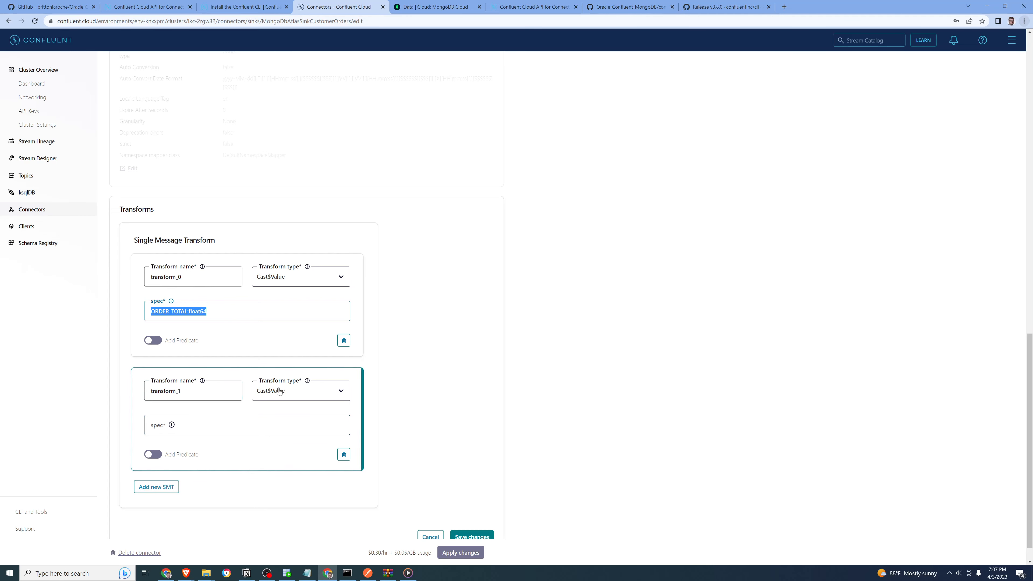
left_click(344, 455)
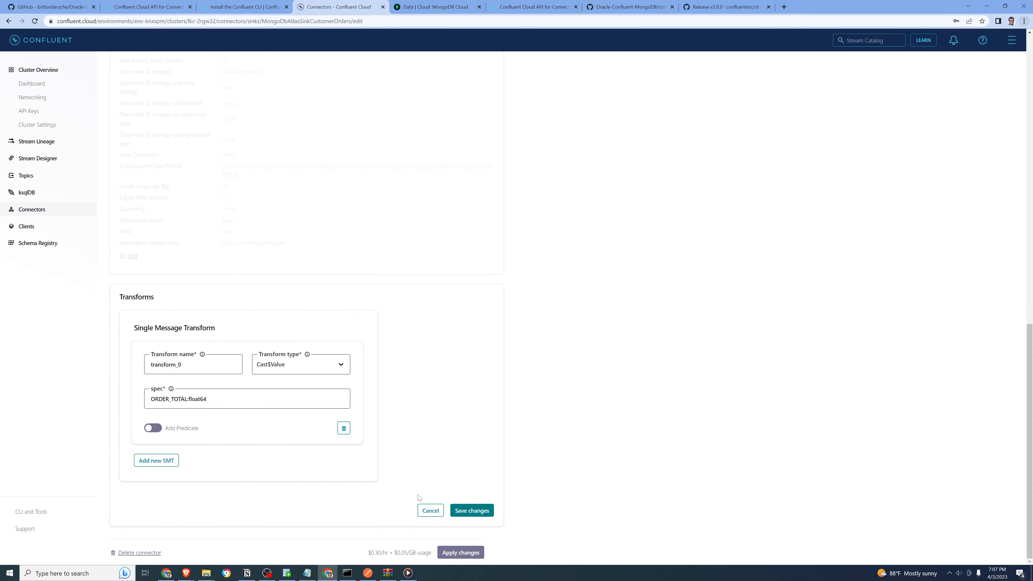
left_click(430, 510)
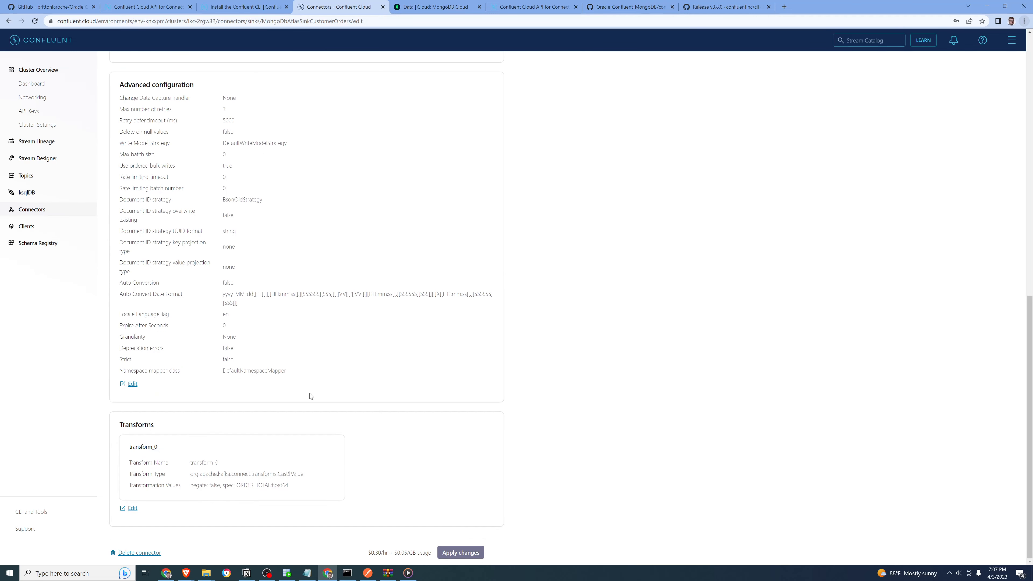
Switch to MongoDB Atlas and check the ORDER_TOTAL values in the Sales.CustomerOrdersFix documents
scroll(310, 396, "up", 12)
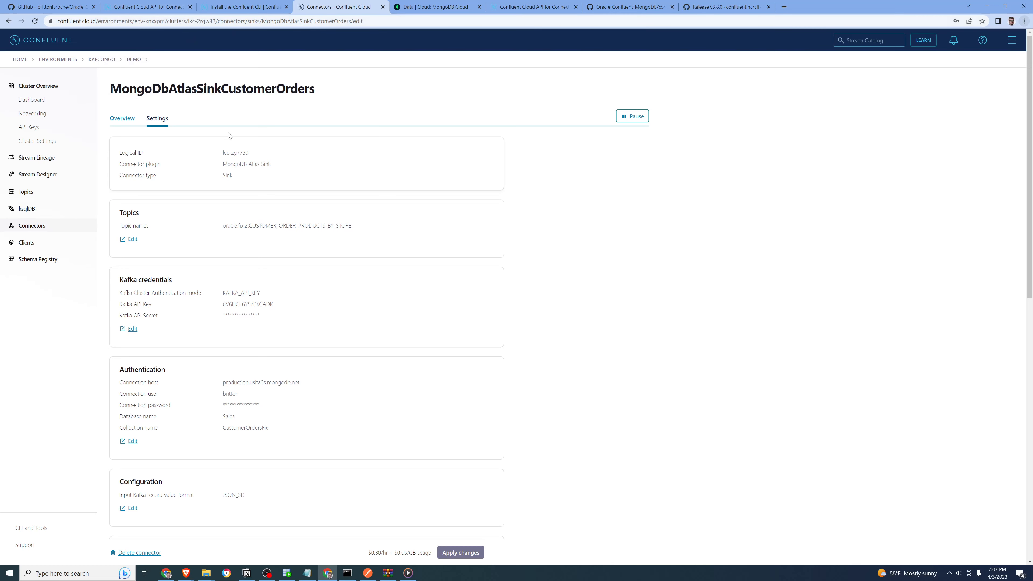
left_click(455, 11)
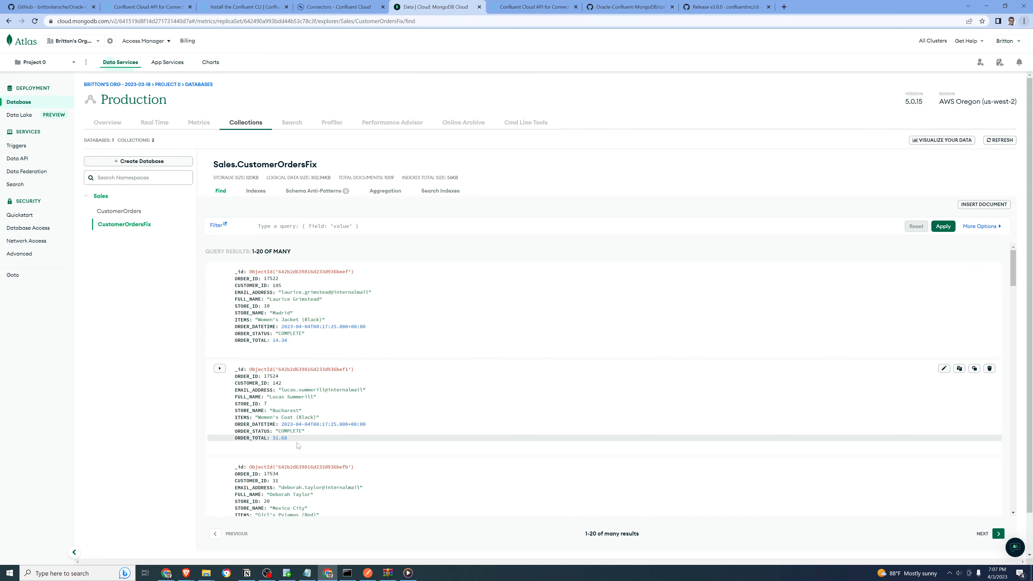
scroll(298, 445, "down", 2)
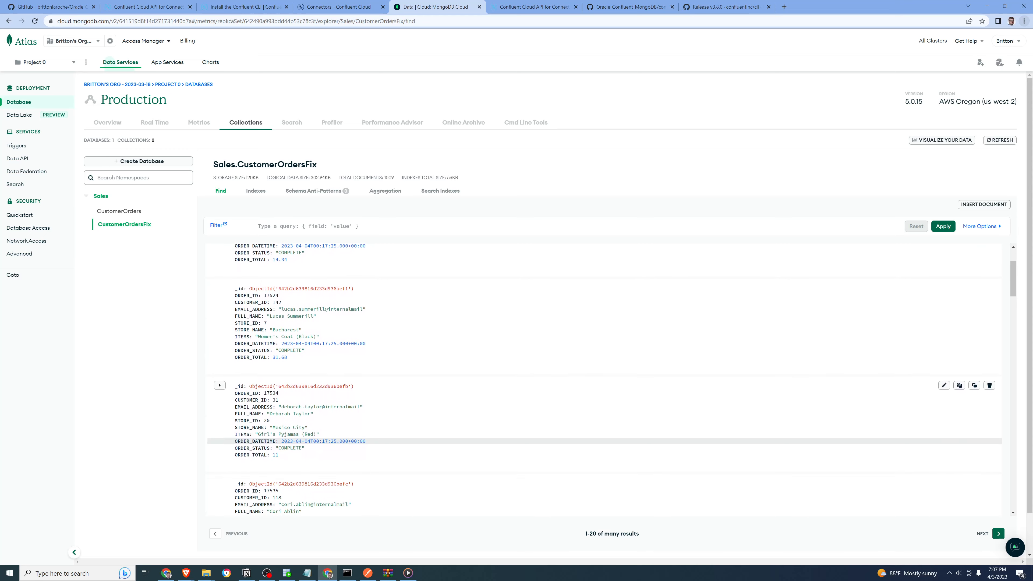
scroll(282, 440, "down", 3)
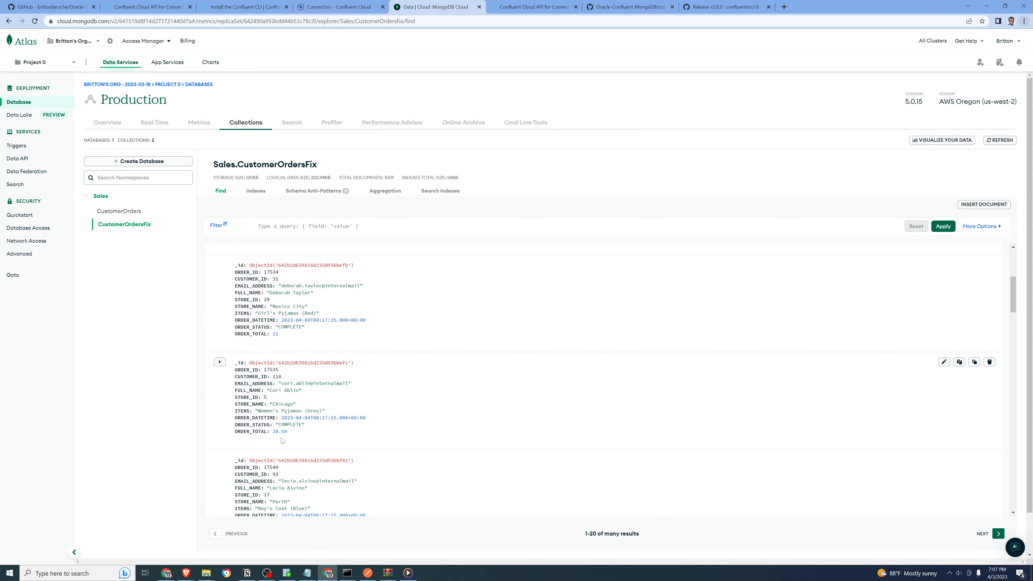
scroll(283, 440, "down", 2)
scroll(283, 440, "up", 2)
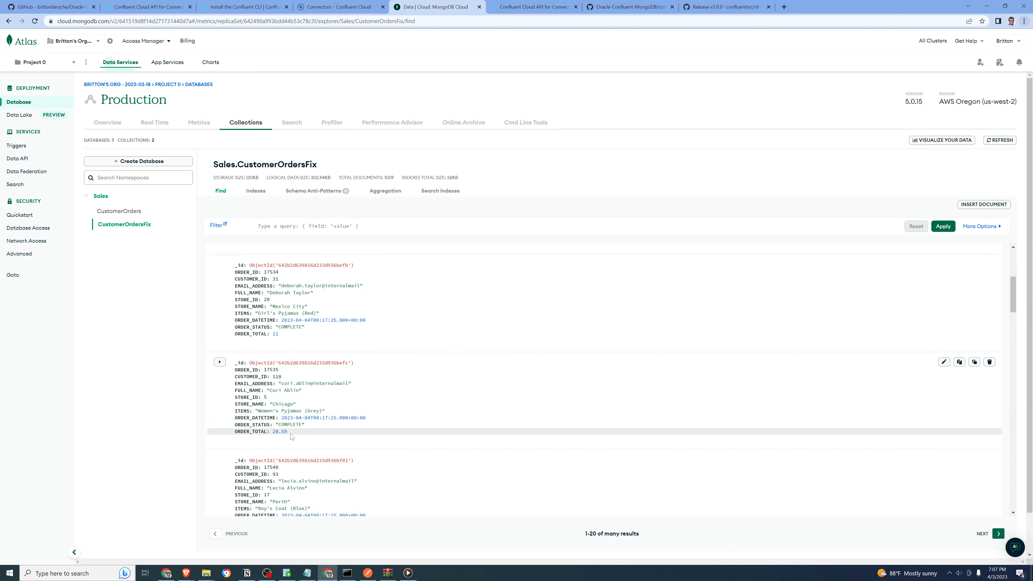
scroll(291, 436, "down", 4)
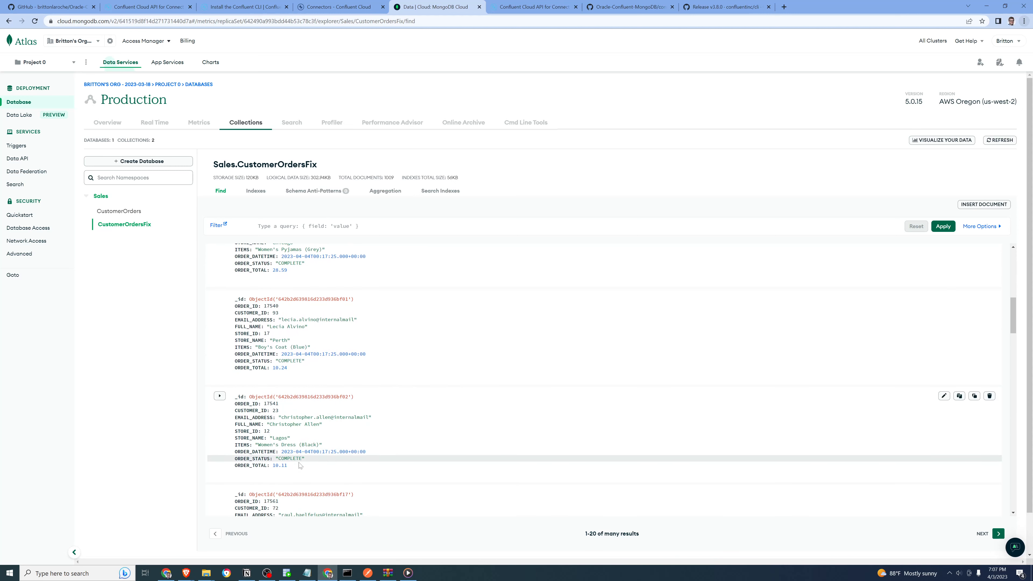
scroll(389, 366, "up", 9)
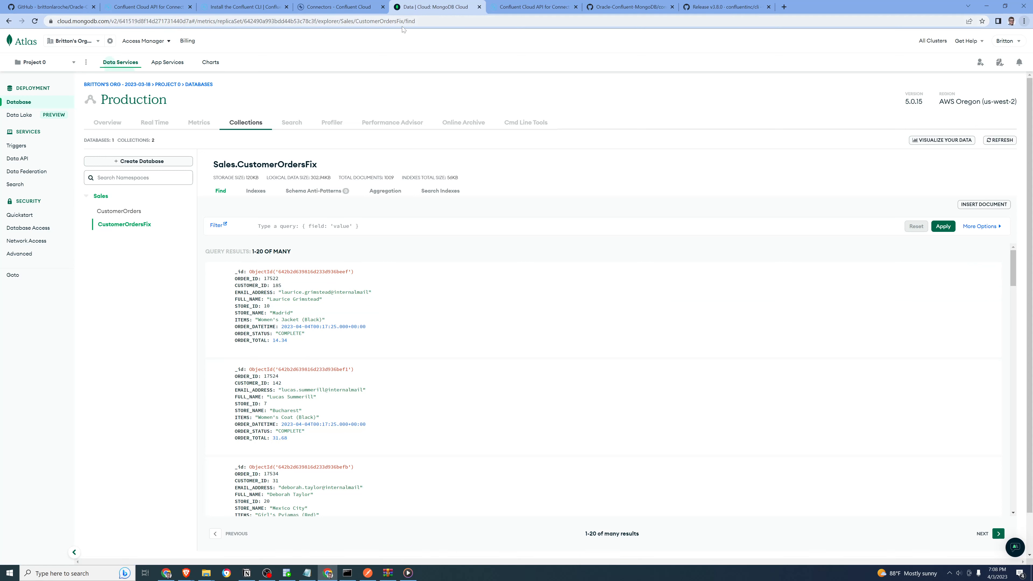
Open the CustomerOrders collection in the Sales database to compare its ORDER_TOTAL values with those in CustomerOrdersFix
left_click(127, 212)
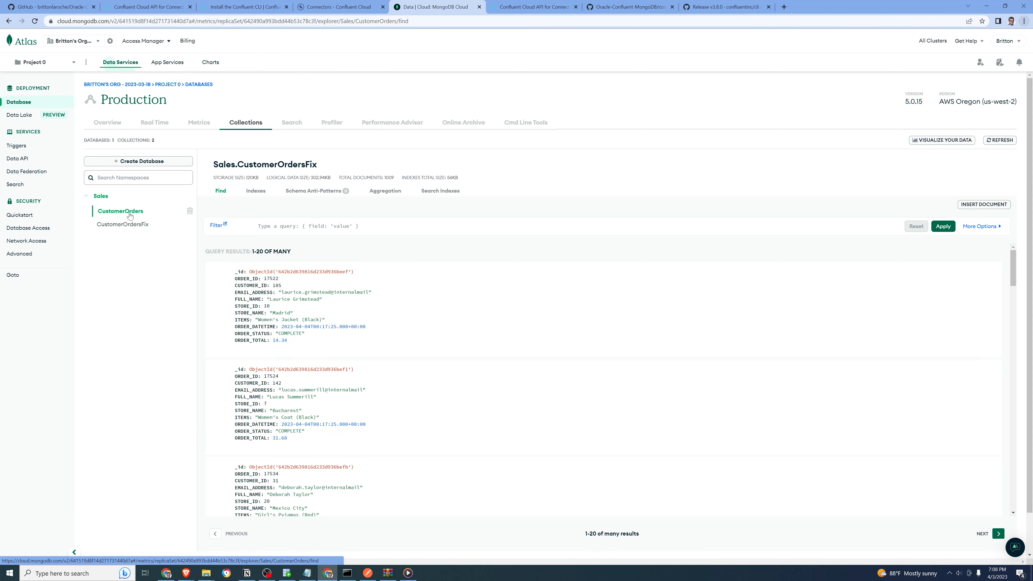
left_click(144, 225)
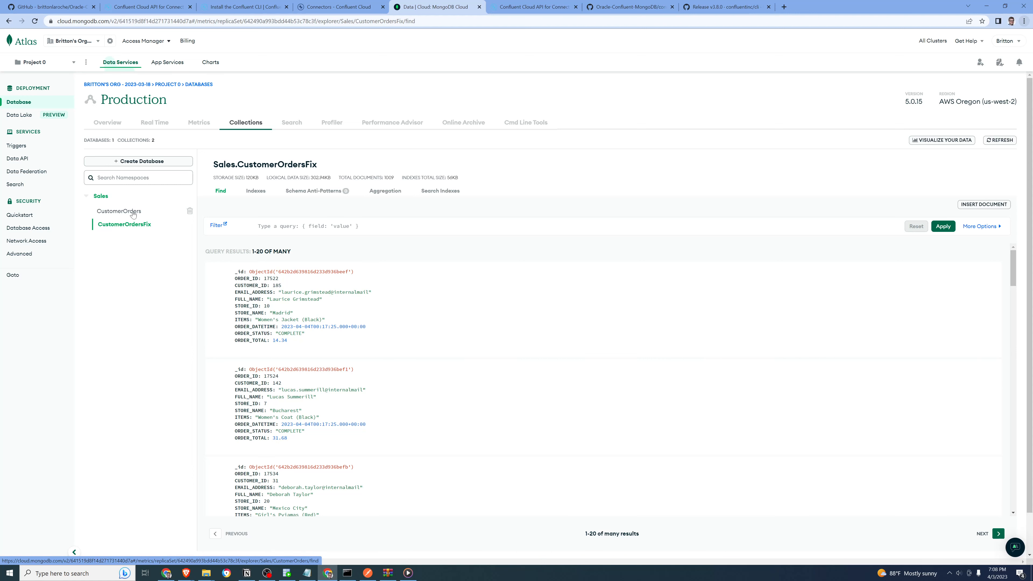
left_click(133, 212)
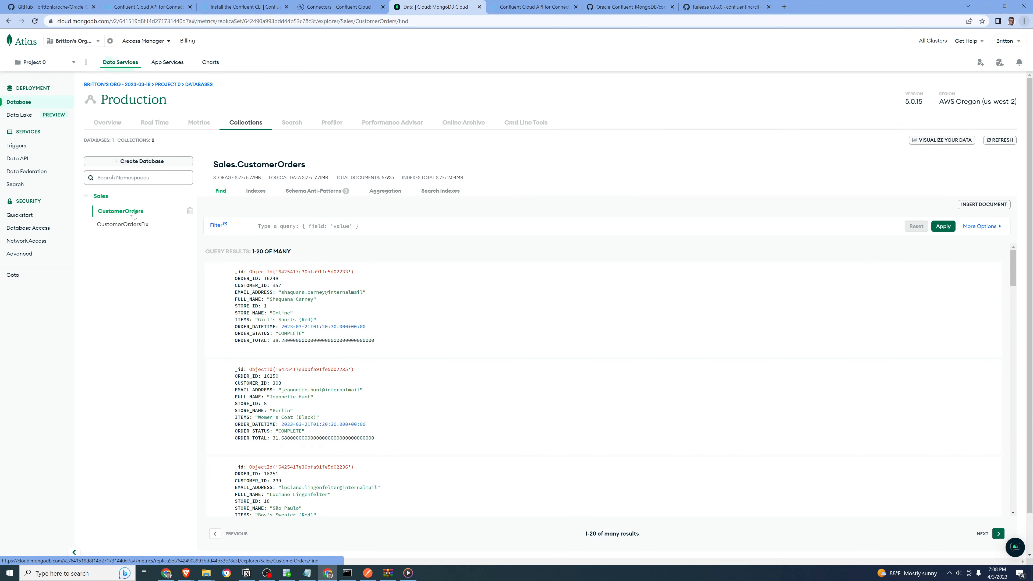
right_click(134, 213)
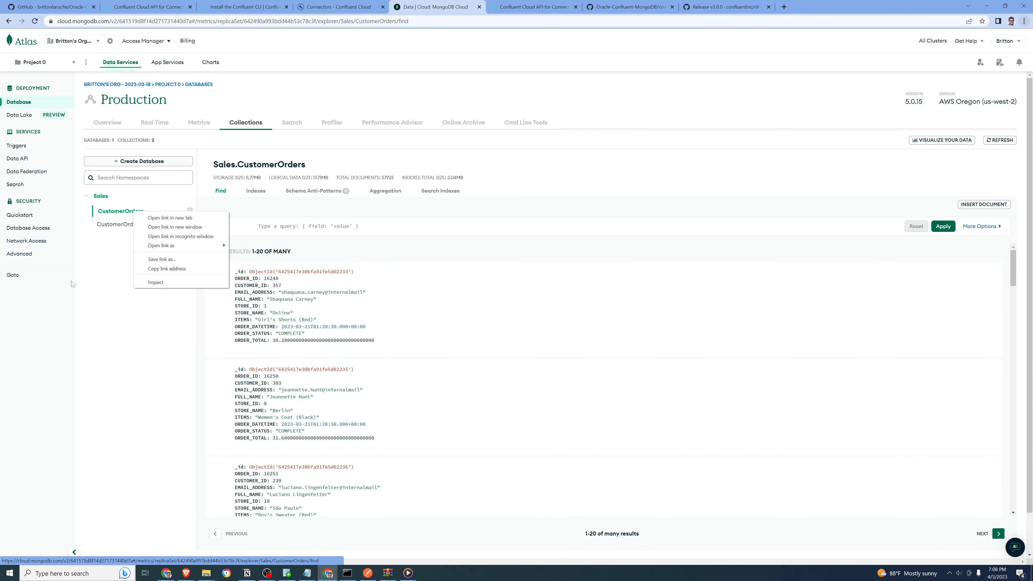
left_click(100, 320)
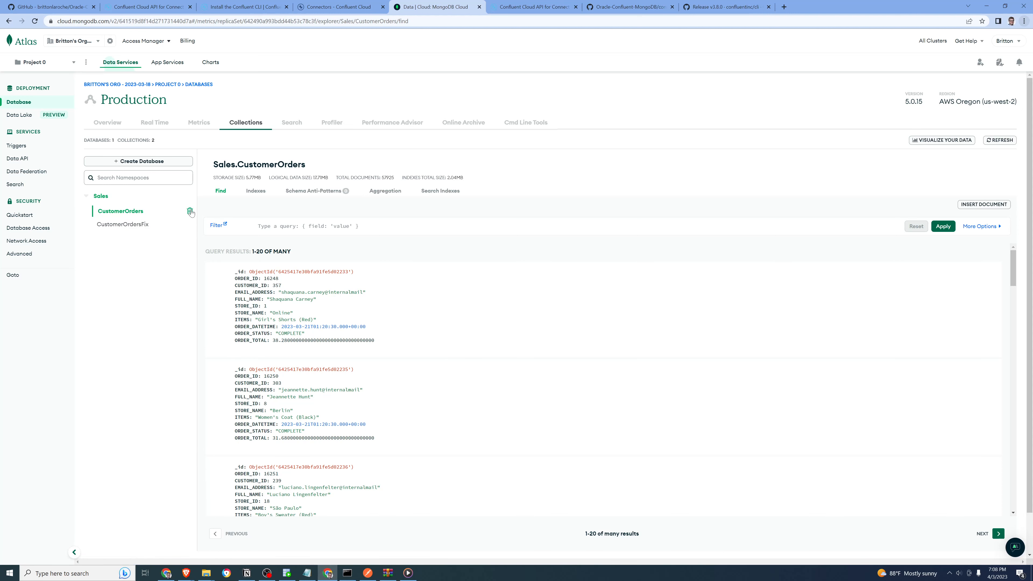
Drop the CustomerOrders collection from the Sales database, confirming with its name, and open the CustomerOrdersFix collection
left_click(190, 211)
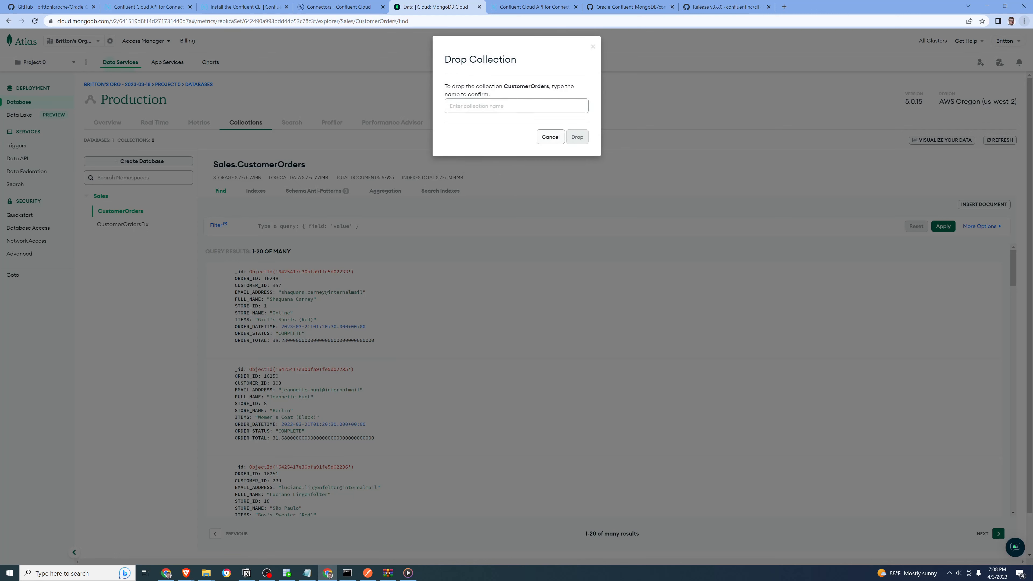
double_click(526, 87)
key("ctrl+c")
left_click(516, 106)
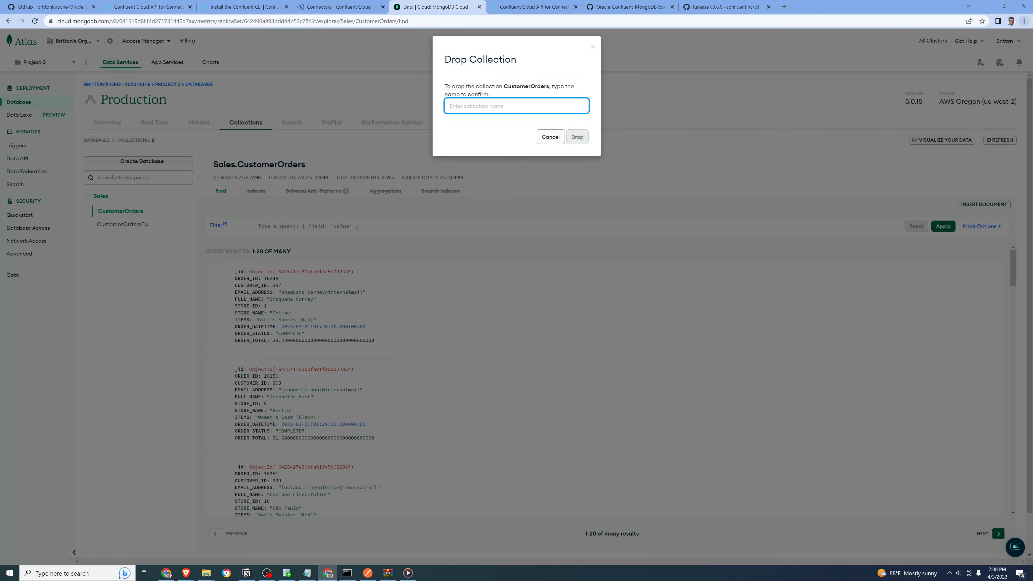
key("ctrl+v")
left_click(577, 136)
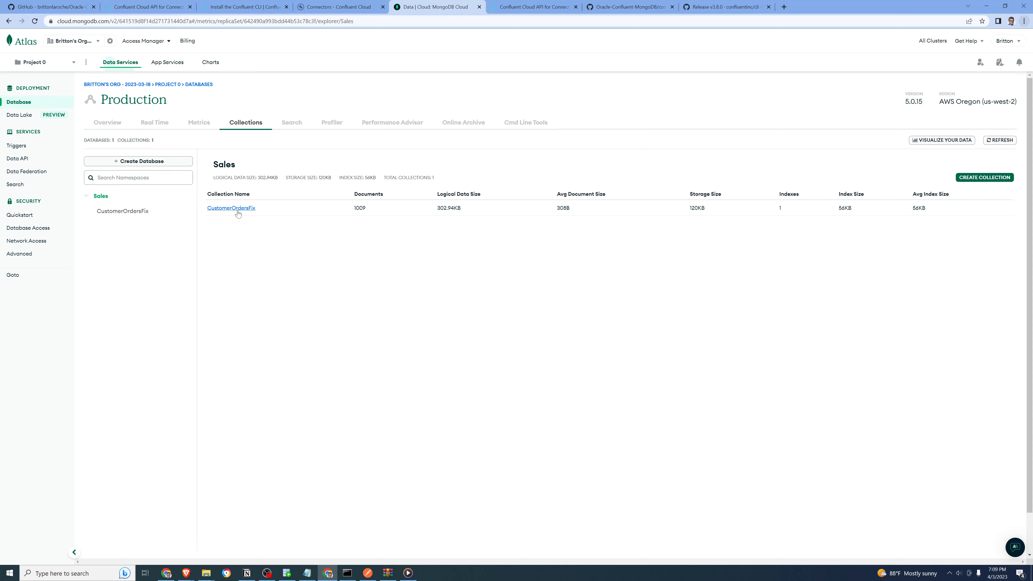
left_click(141, 212)
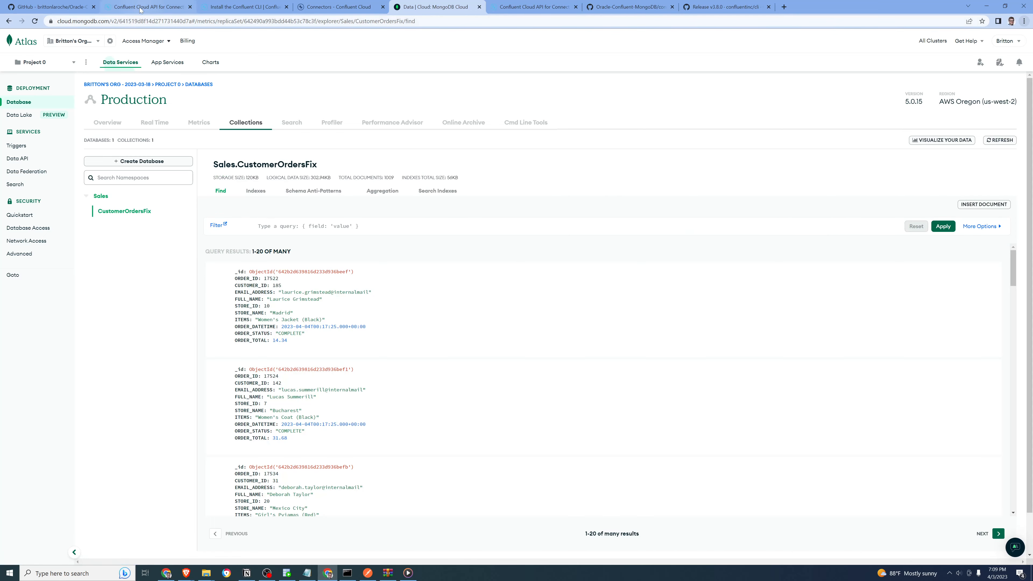
Switch to Confluent Cloud and open the settings of the OracleDBSource-CustomerOrders connector
left_click(321, 9)
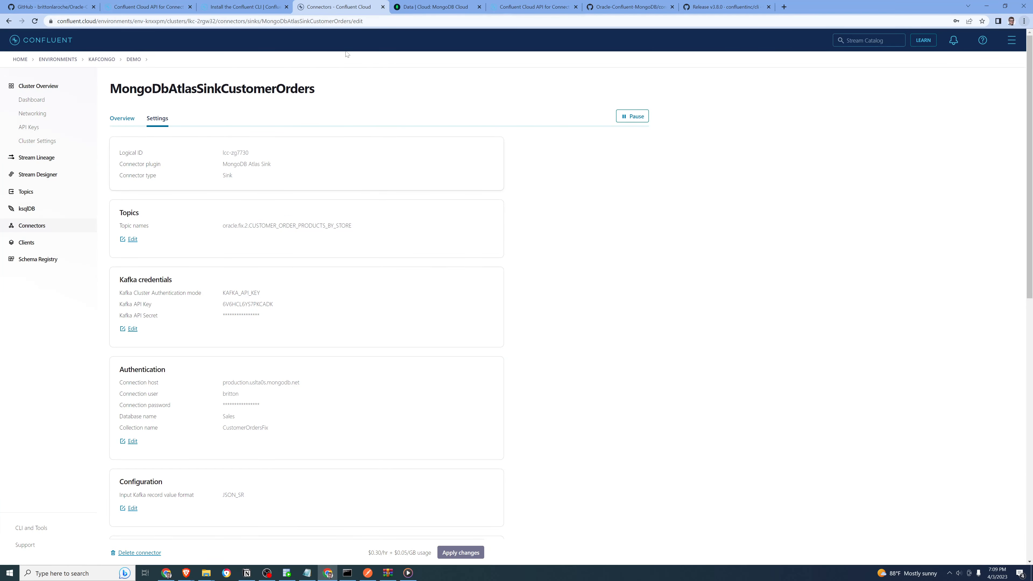
left_click(43, 226)
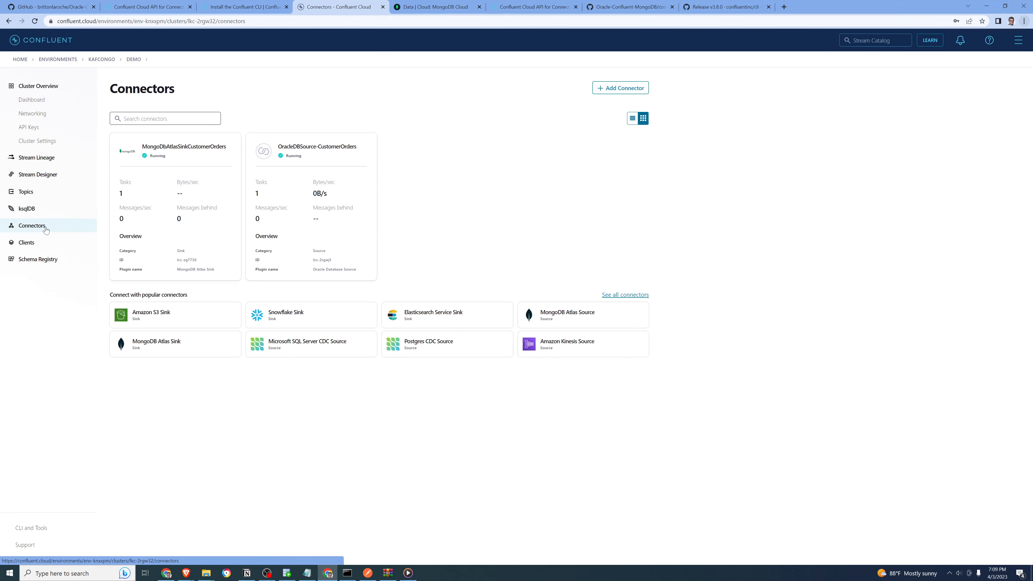
left_click(335, 178)
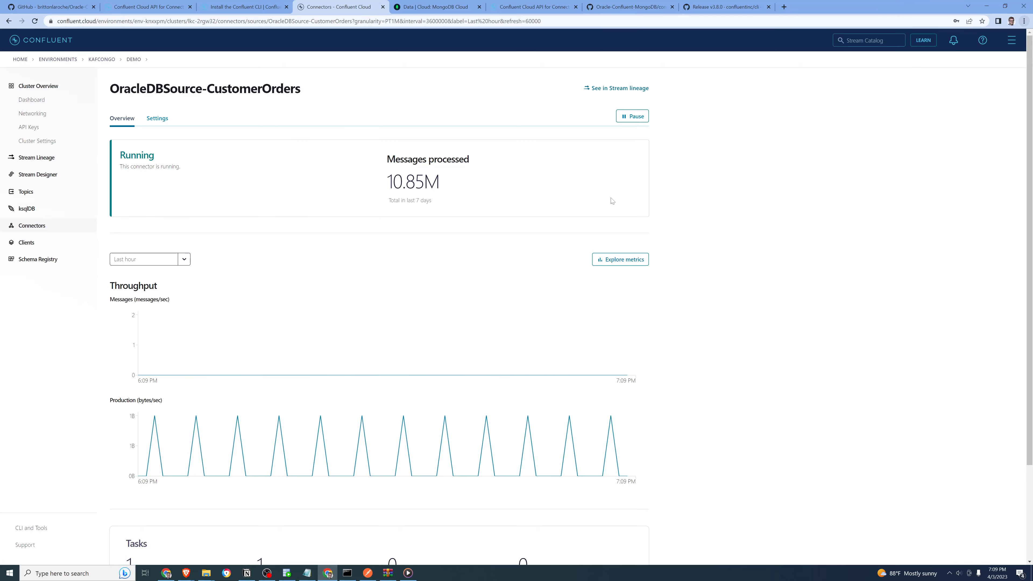
scroll(611, 201, "down", 1)
scroll(612, 200, "up", 1)
left_click(151, 118)
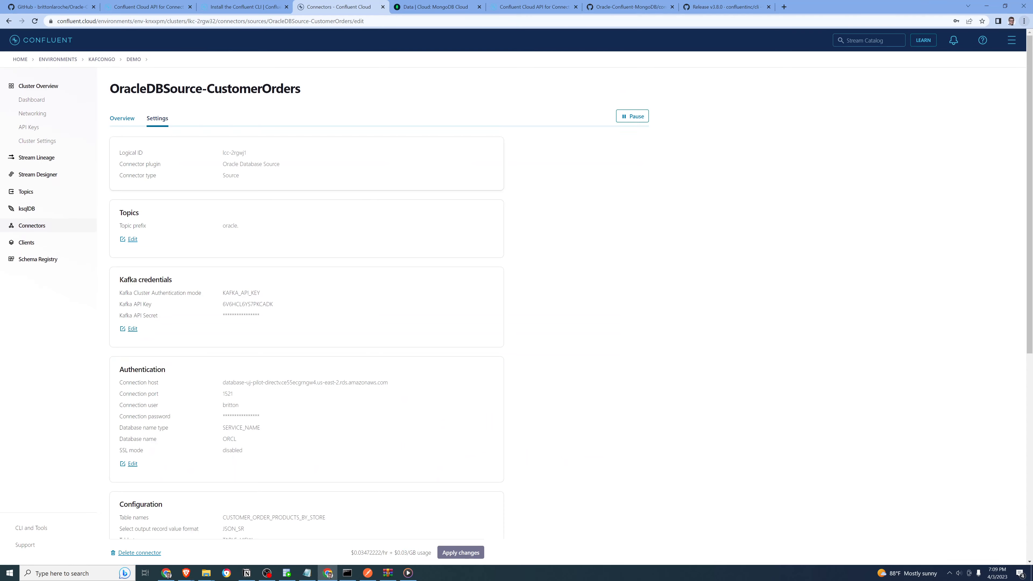
Check the Oracle source connector's topic prefix without saving changes, and pause the connector
left_click_drag(235, 226, 221, 227)
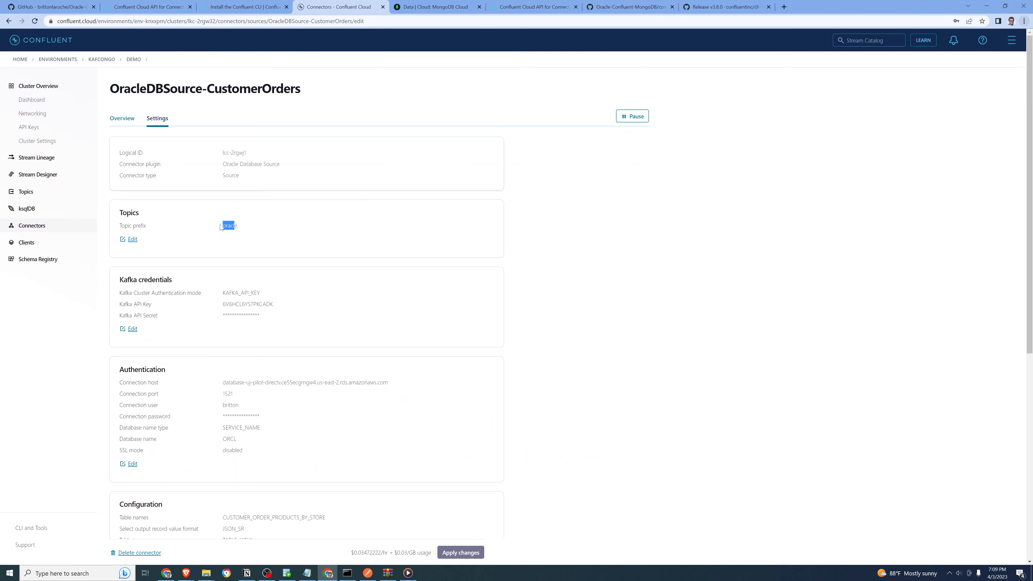
left_click(132, 239)
left_click_drag(162, 275, 106, 272)
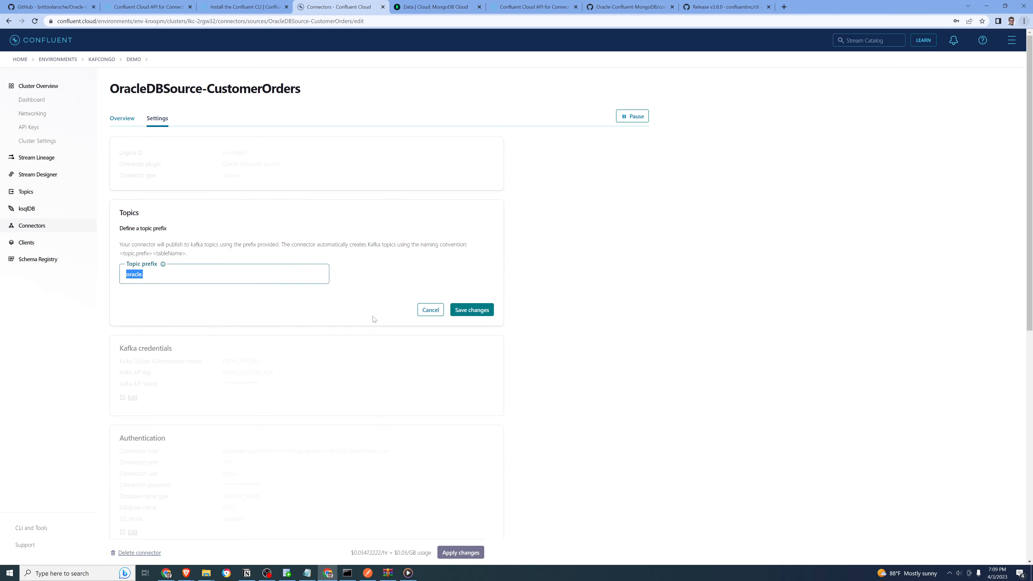
left_click(429, 312)
left_click(643, 114)
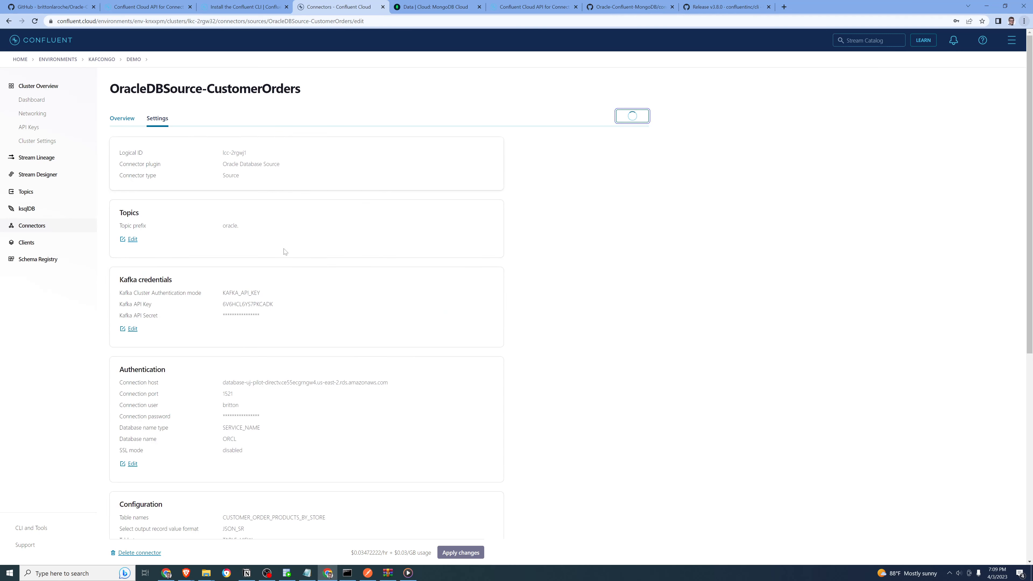
Delete the topic oracle.CUSTOMER_ORDER_PRODUCTS_BY_STORE, entering its full name to confirm the deletion
left_click(36, 194)
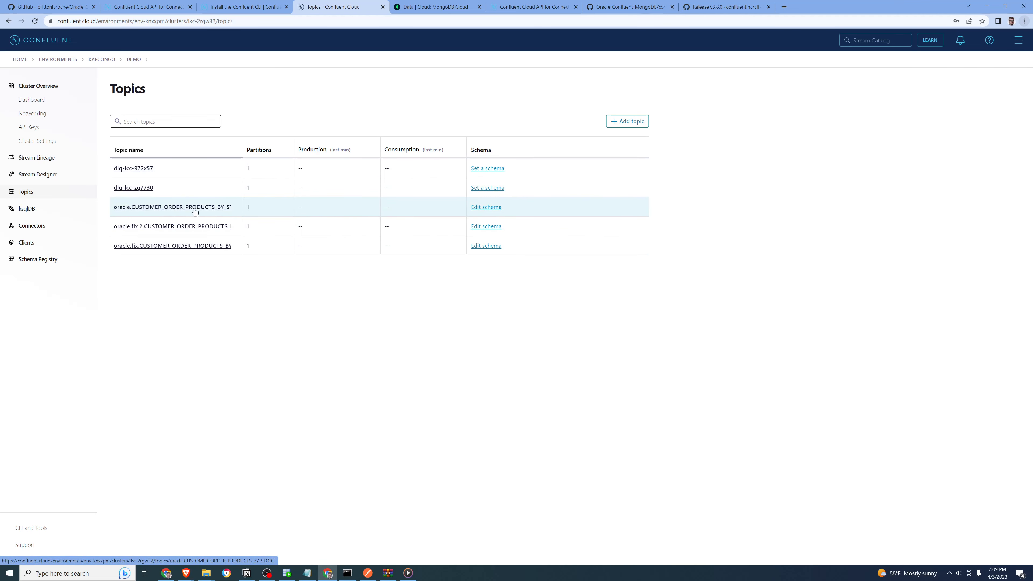
left_click(183, 207)
left_click(243, 119)
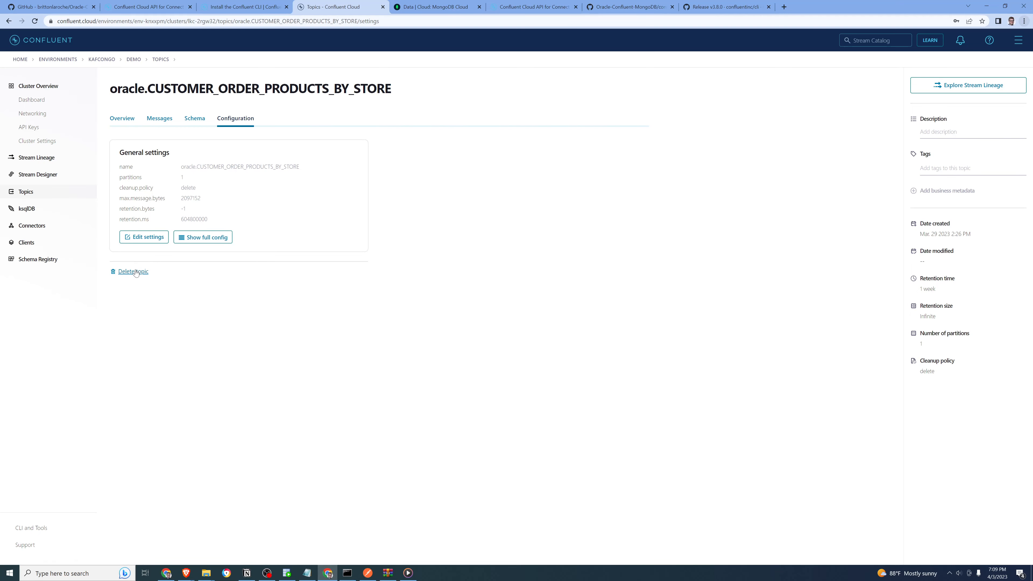
left_click(134, 271)
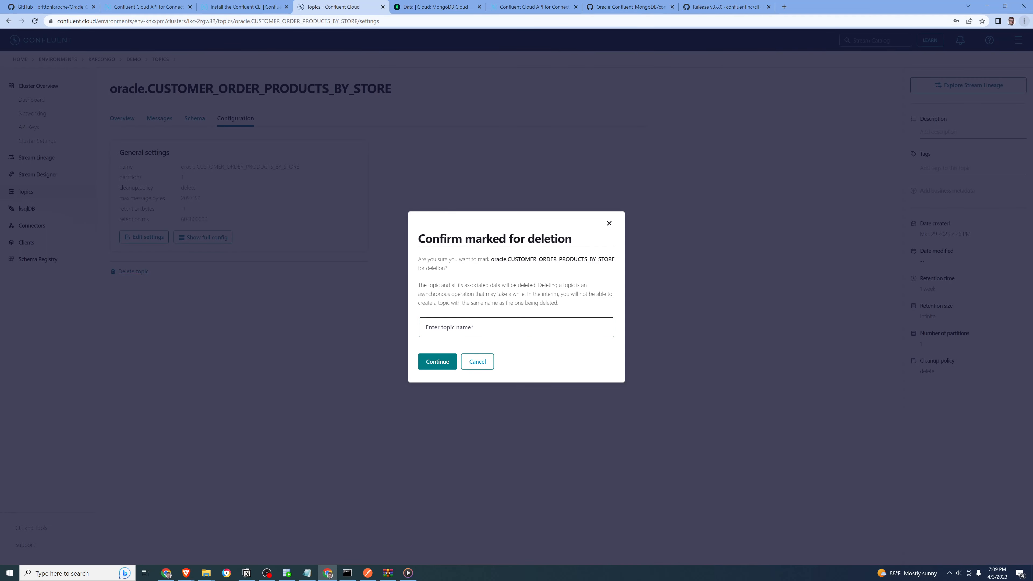
left_click_drag(490, 259, 617, 262)
key("ctrl+c")
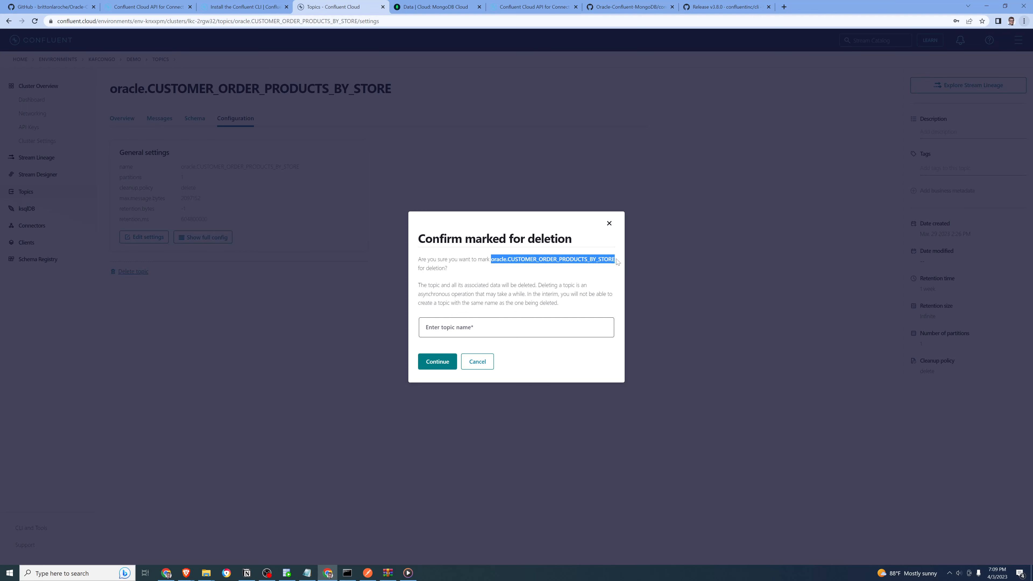
left_click(443, 321)
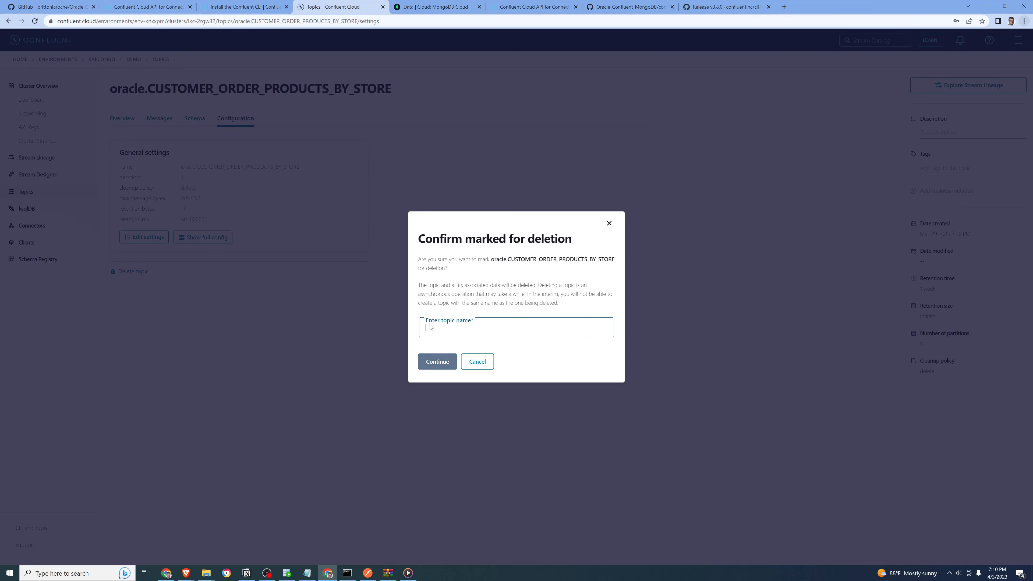
key("ctrl+v")
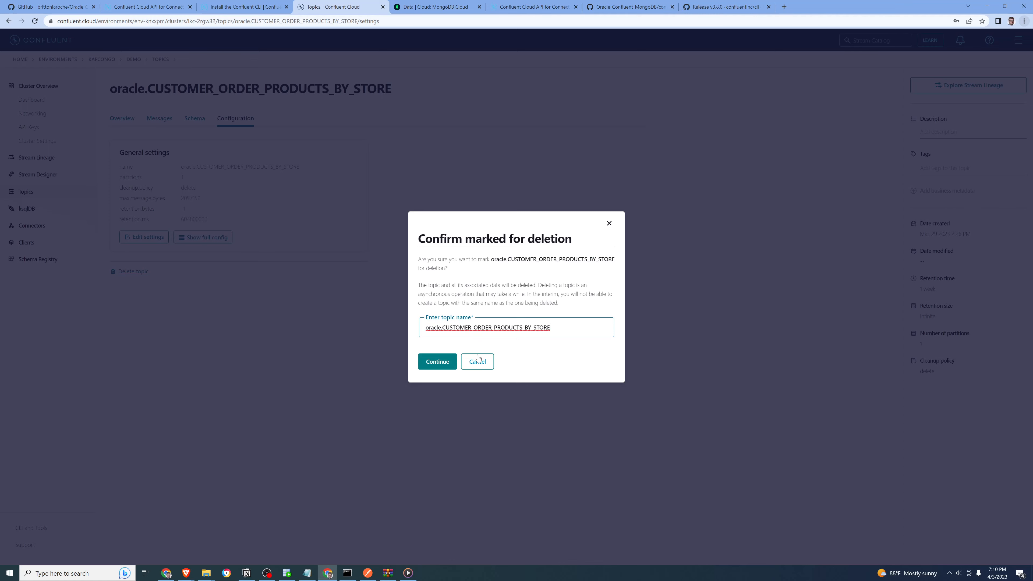
left_click(439, 361)
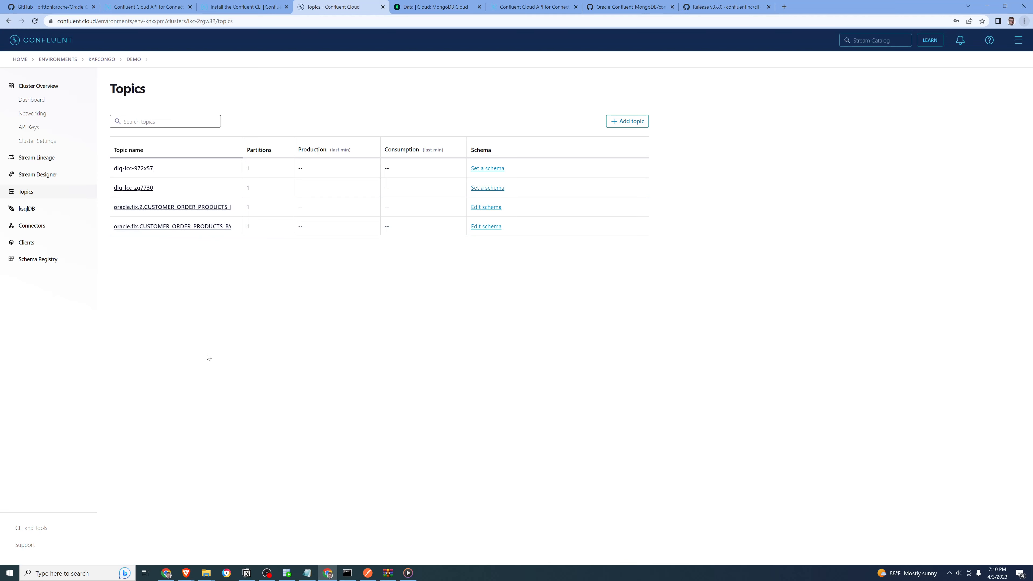
Check the messages of the topic oracle.fix.CUSTOMER_ORDER_PRODUCTS_BY_STORE and delete the topic, confirming with its full name
left_click(193, 227)
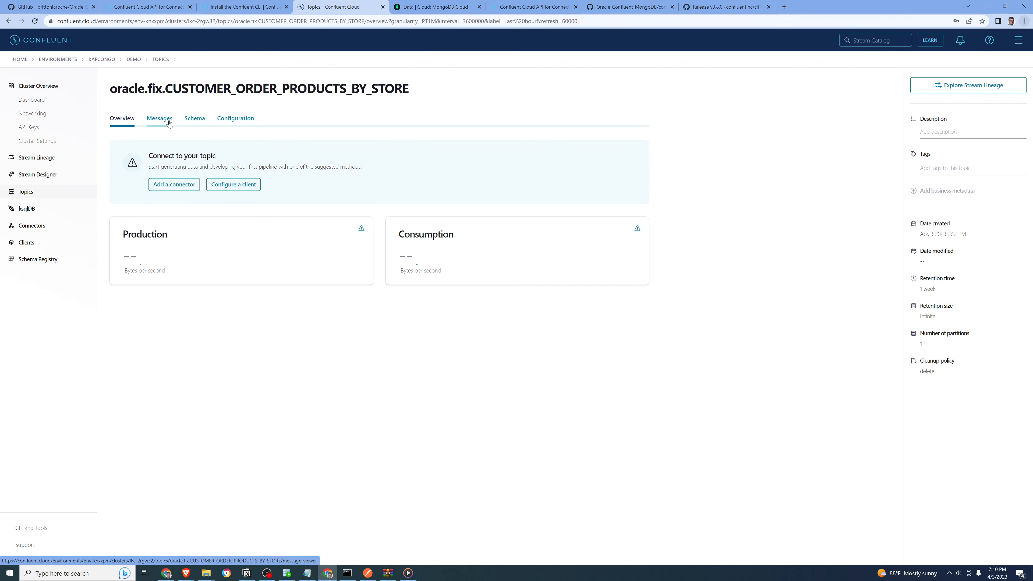
left_click(169, 123)
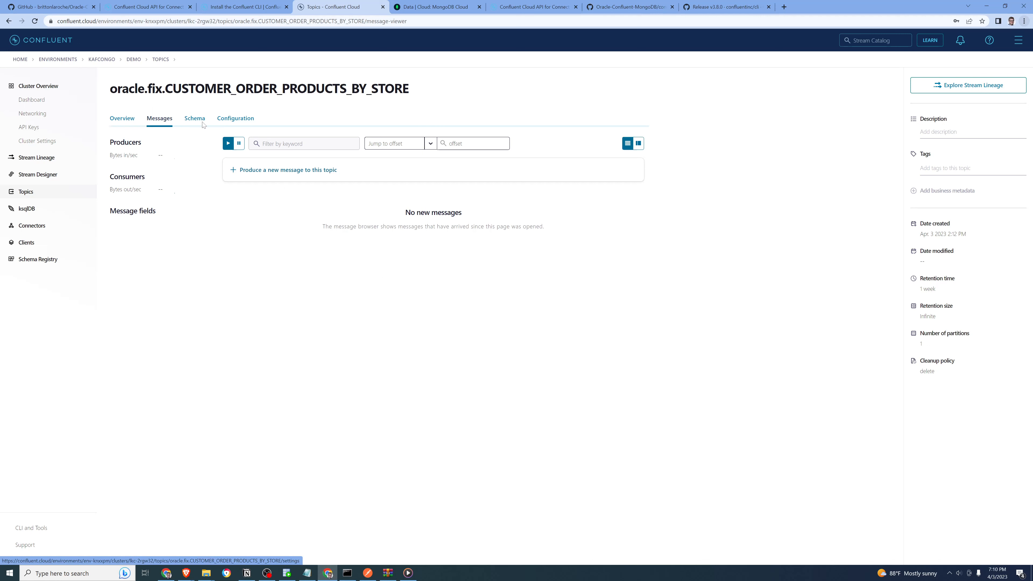
left_click(126, 121)
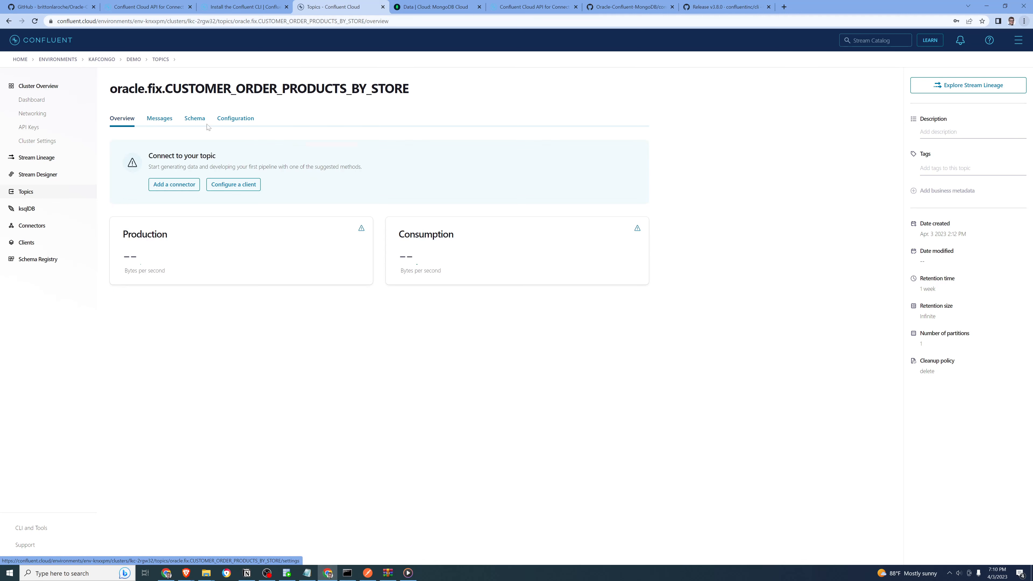
left_click(245, 119)
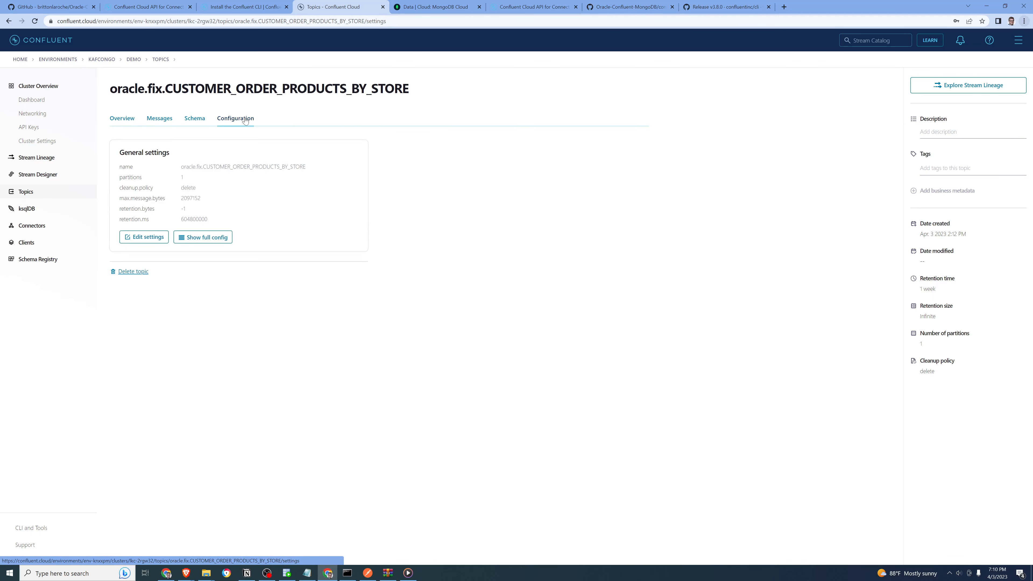
left_click(130, 273)
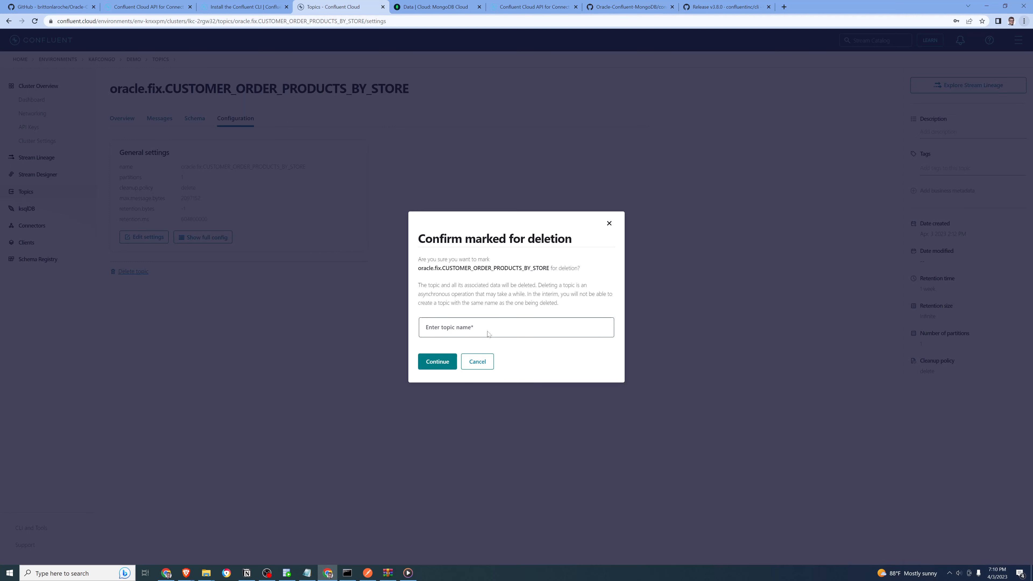
left_click_drag(550, 268, 407, 271)
key("ctrl+c")
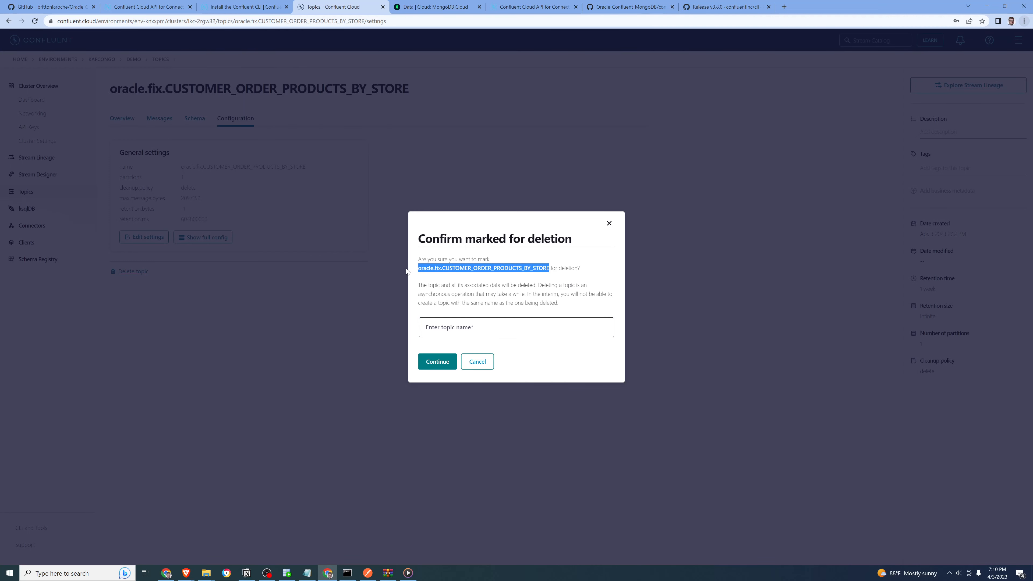
left_click(442, 330)
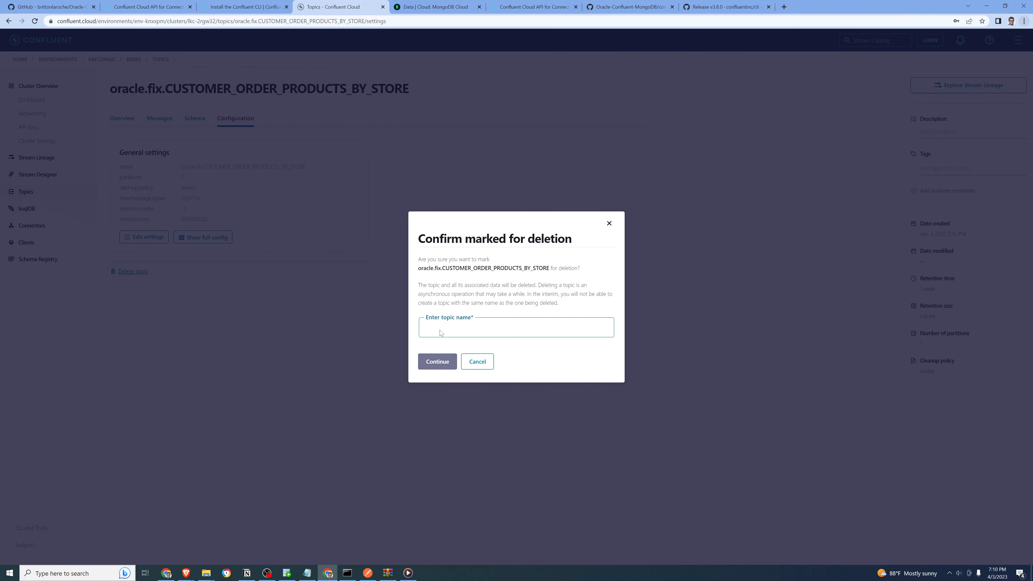
key("ctrl+v")
left_click(442, 360)
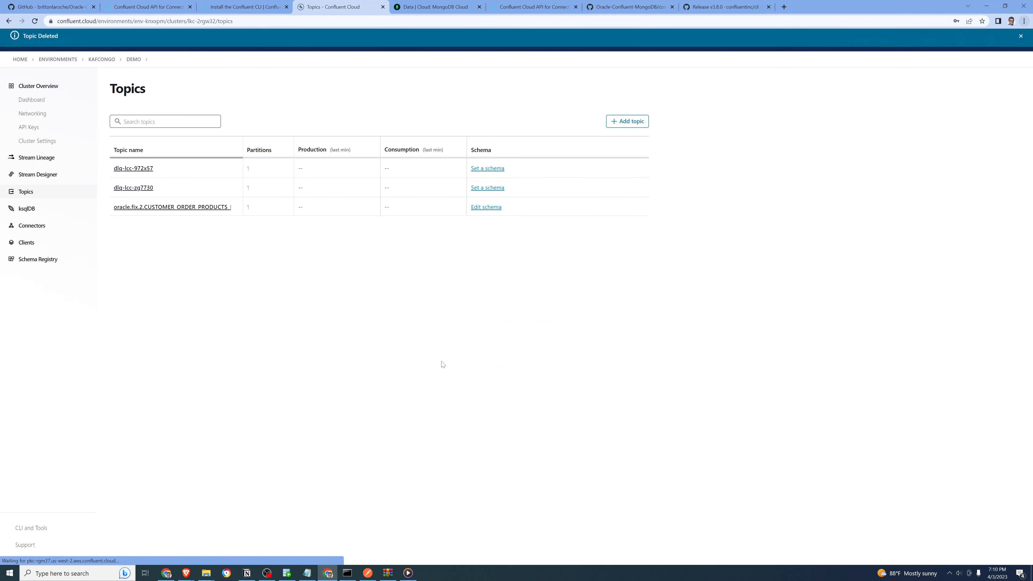
Delete the topic oracle.fix.2.CUSTOMER_ORDER_PRODUCTS_BY_STORE, entering its full name to confirm the deletion
left_click(193, 208)
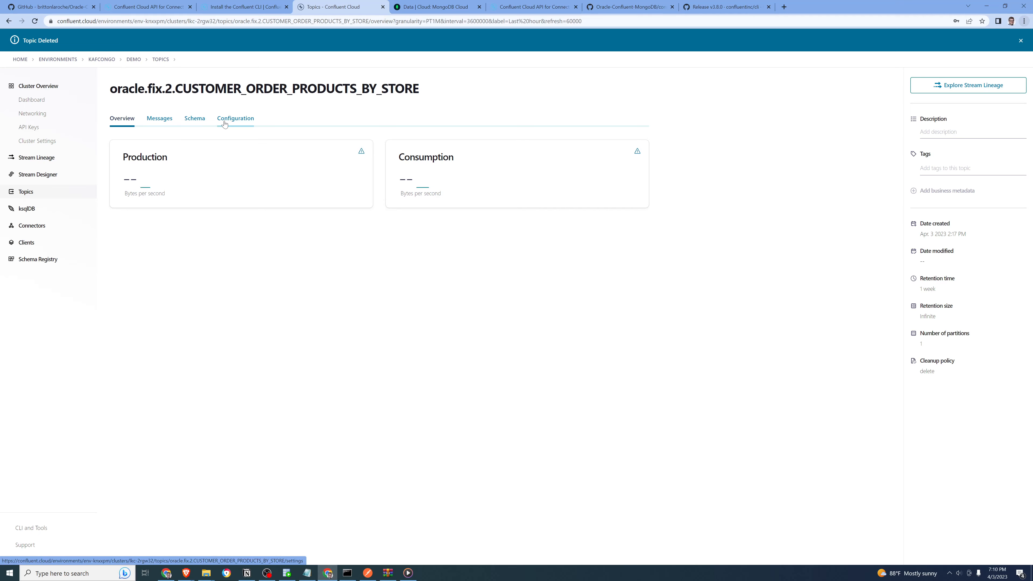
left_click(236, 121)
left_click(136, 271)
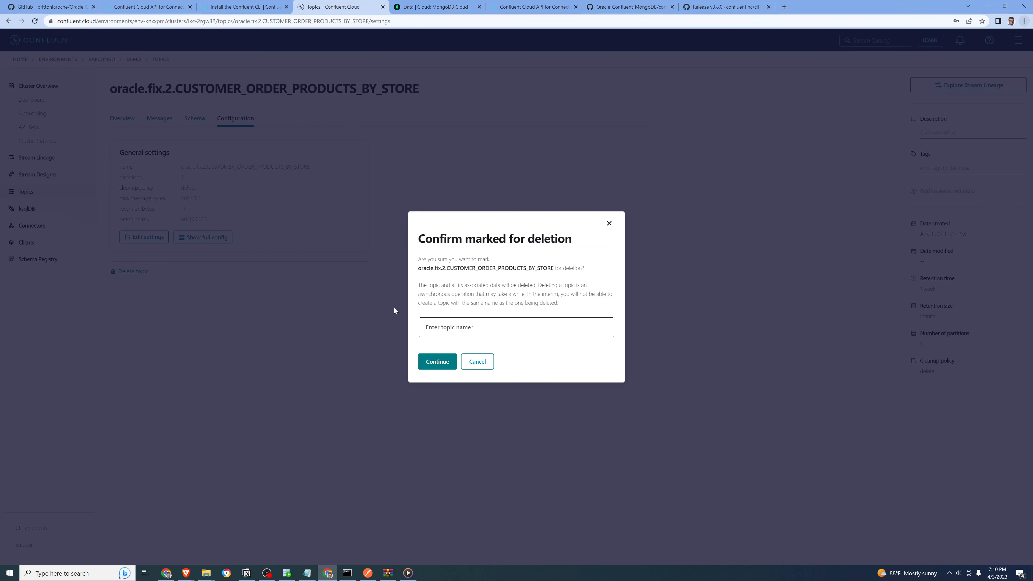
left_click_drag(549, 269, 388, 268)
key("ctrl+c")
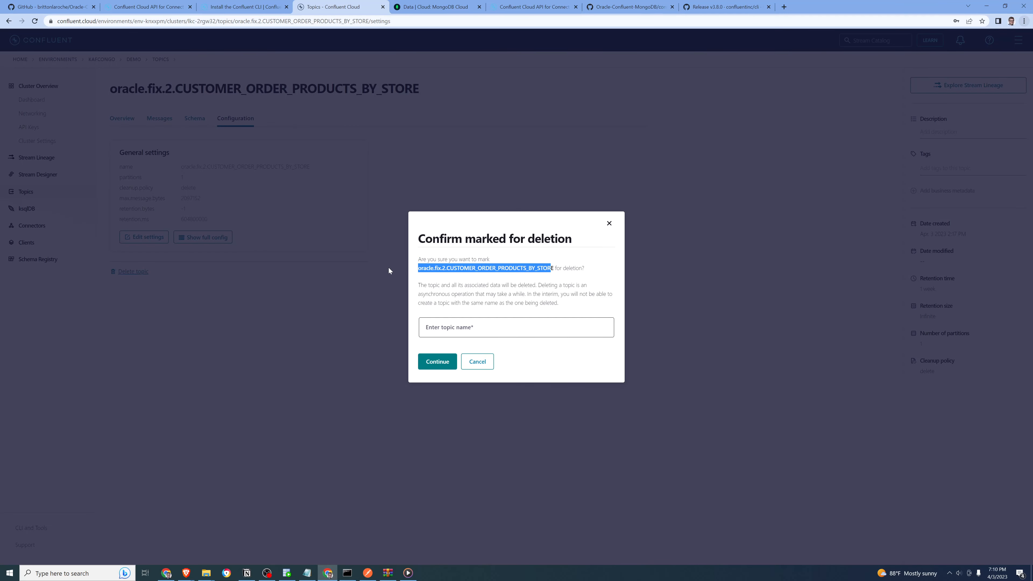
left_click(471, 332)
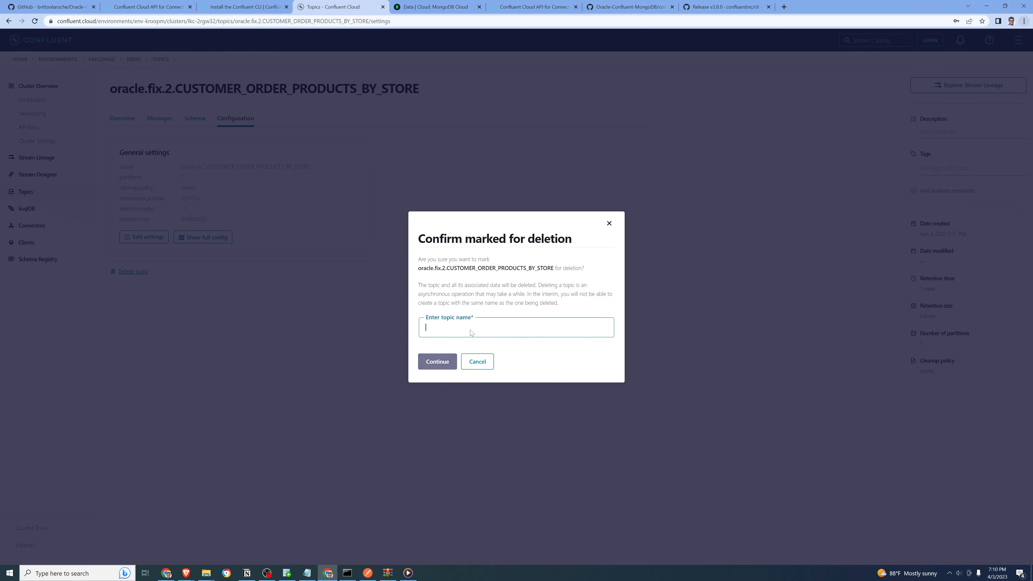
key("ctrl+v")
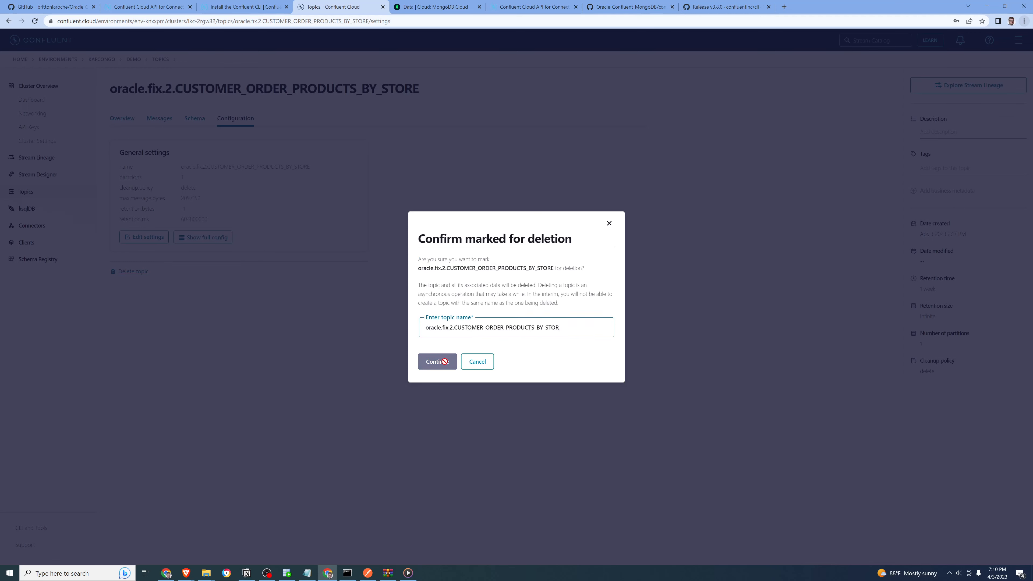
type("E")
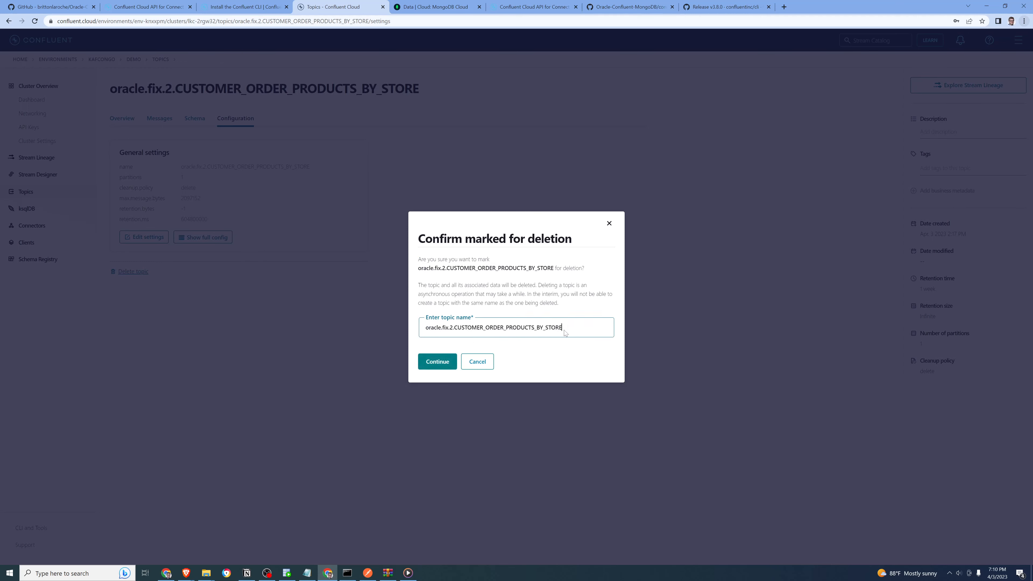
left_click(447, 362)
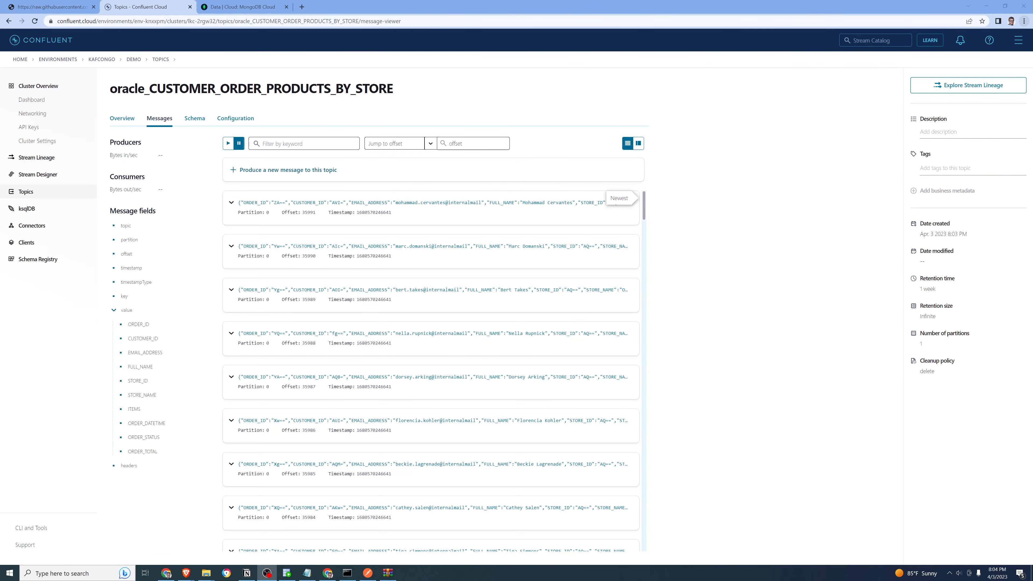
Expand the newest message in the oracle_CUSTOMER_ORDER_PRODUCTS_BY_STORE topic and examine its ORDER_TOTAL and ORDER_ID values
left_click(231, 203)
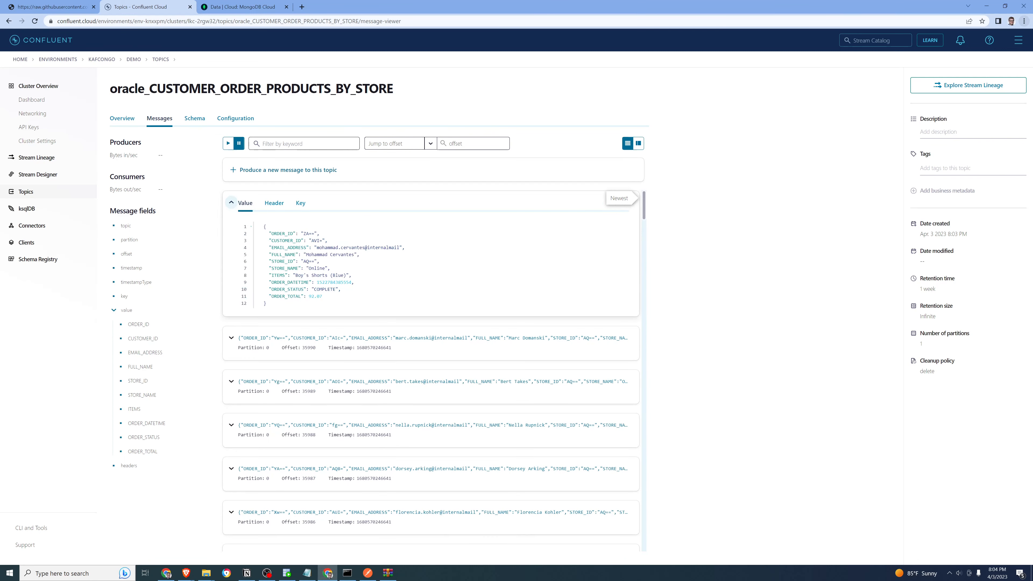
left_click_drag(317, 296, 307, 296)
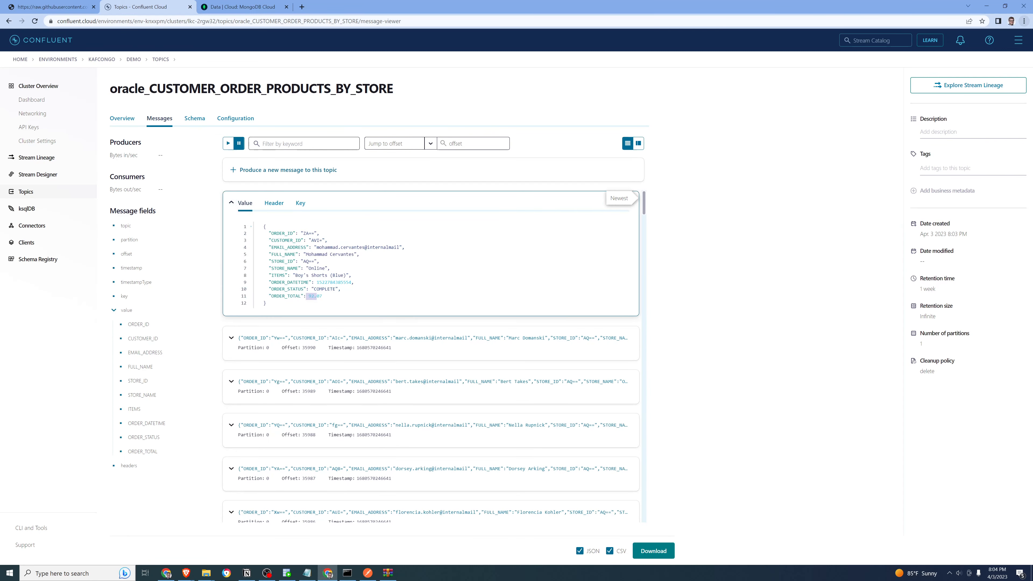
left_click_drag(304, 234, 314, 233)
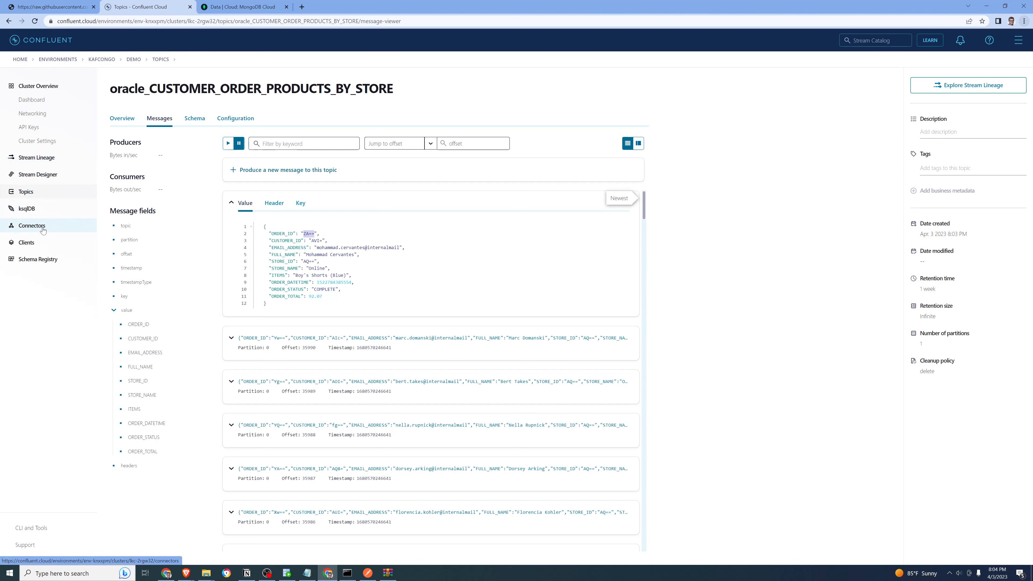
Try to replace the topic of the MongoDbAtlasSinkCustomerOrders connector with oracle_CUSTOMER_ORDER_PRODUCTS_BY_STORE
left_click(31, 225)
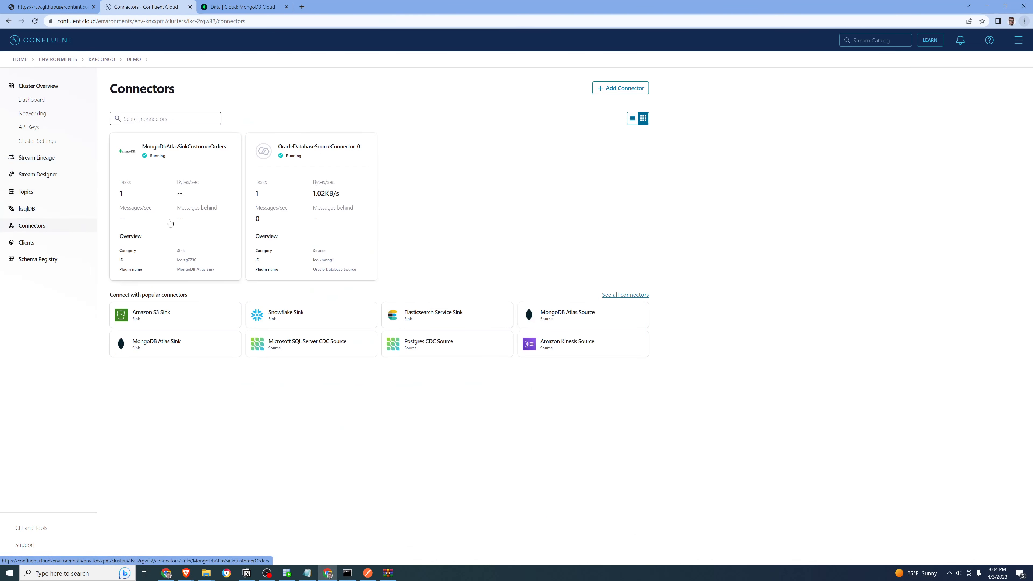
left_click(196, 203)
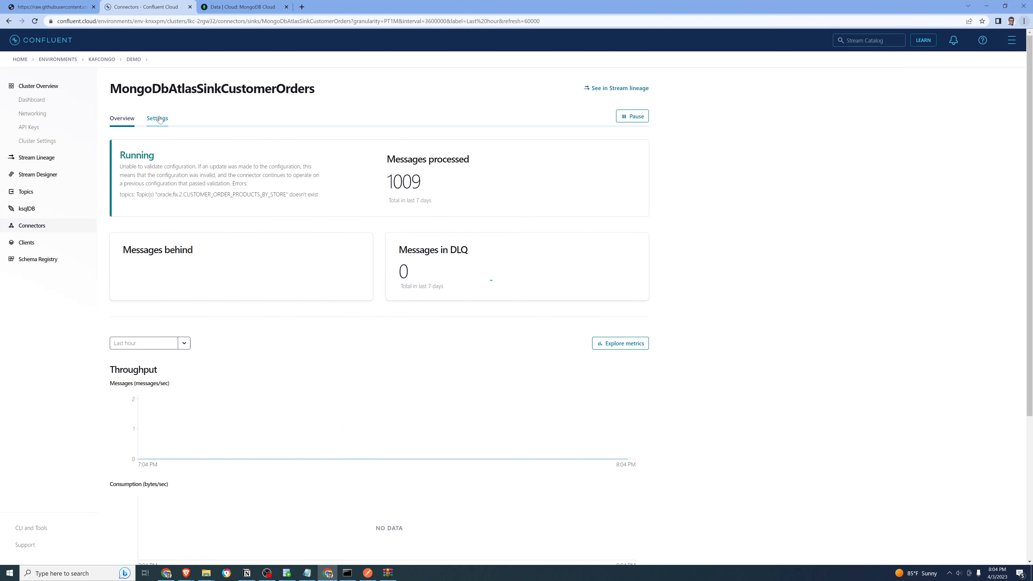
left_click(159, 118)
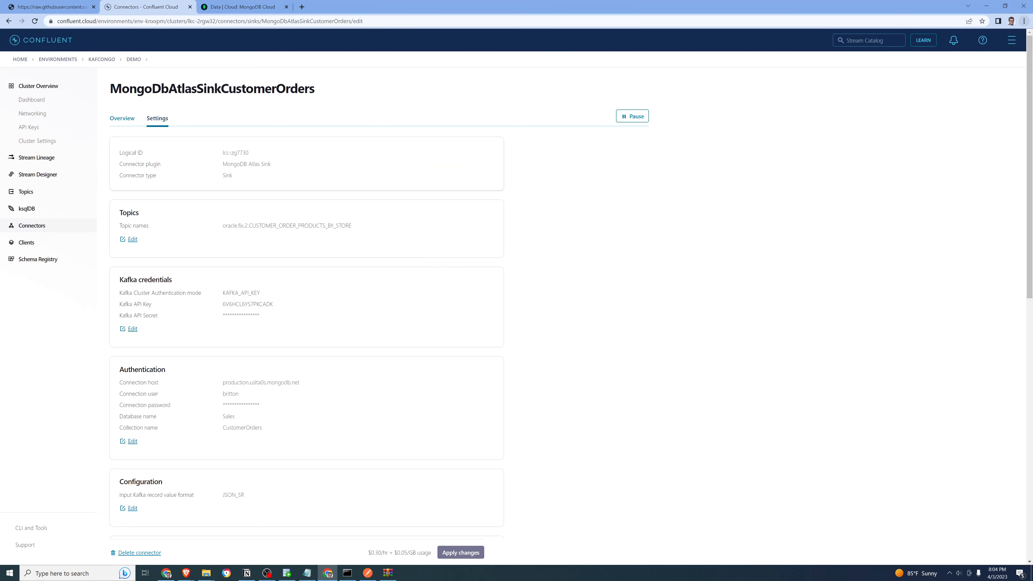
left_click(133, 239)
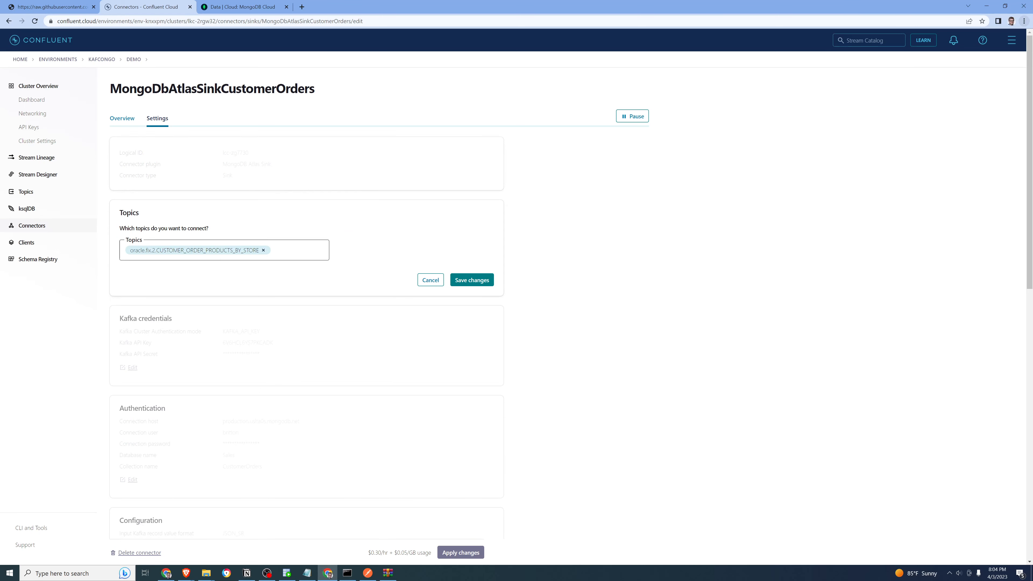
left_click_drag(262, 250, 128, 253)
mouse_move(129, 252)
left_mouse_down()
mouse_move(261, 251)
mouse_move(128, 252)
left_mouse_up()
left_click(263, 251)
type("oracle.CUSTOMER_ORDER_PRODUCTS_BY_STORE")
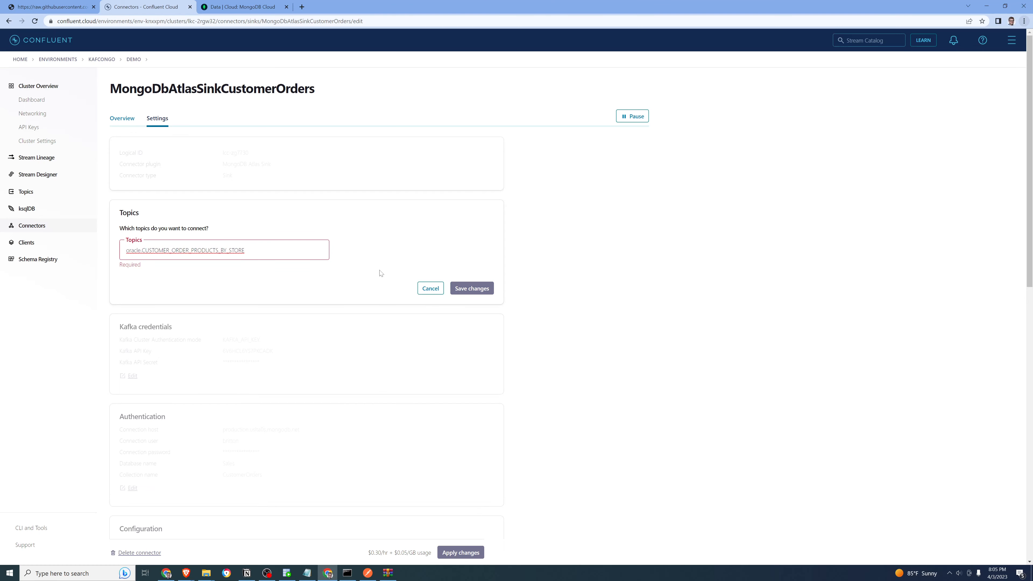
key("BackSpace")
type("_")
key("BackSpace")
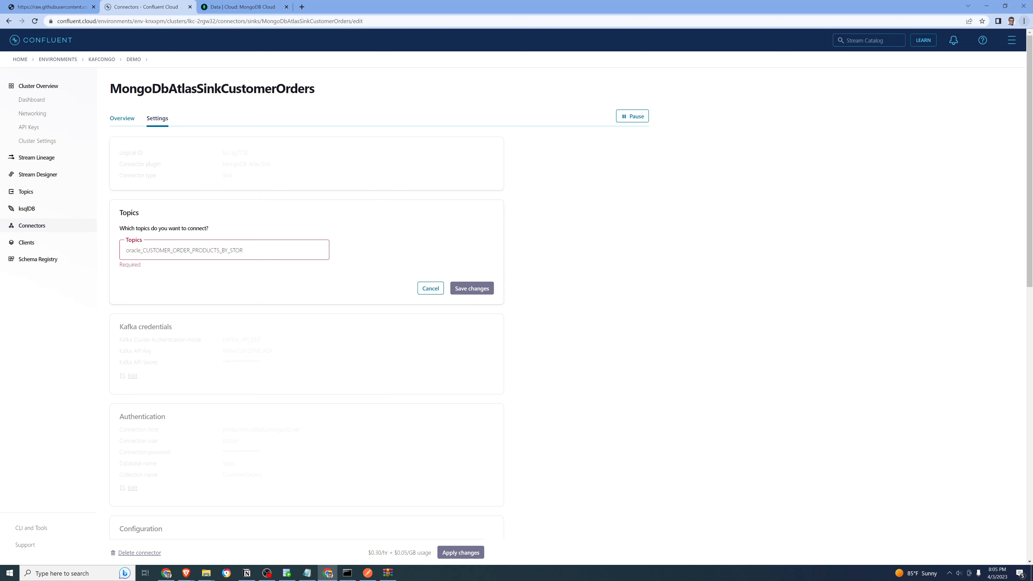
type("oracle_CUSTOMER_ORDER_PRODUCTS_BY_STORE")
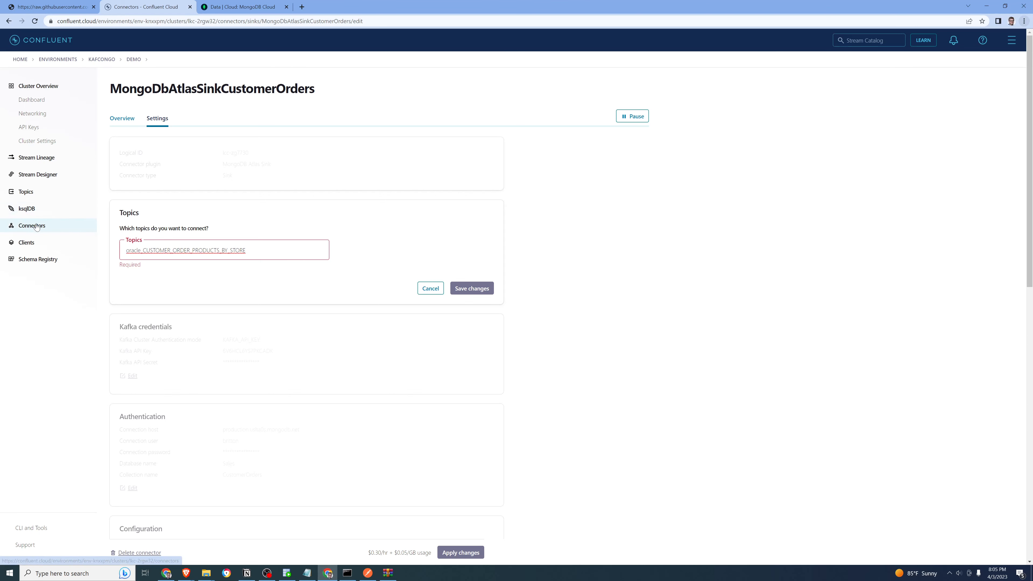
Open the oracle_CUSTOMER_ORDER_PRODUCTS_BY_STORE topic and copy its full name
left_click(27, 197)
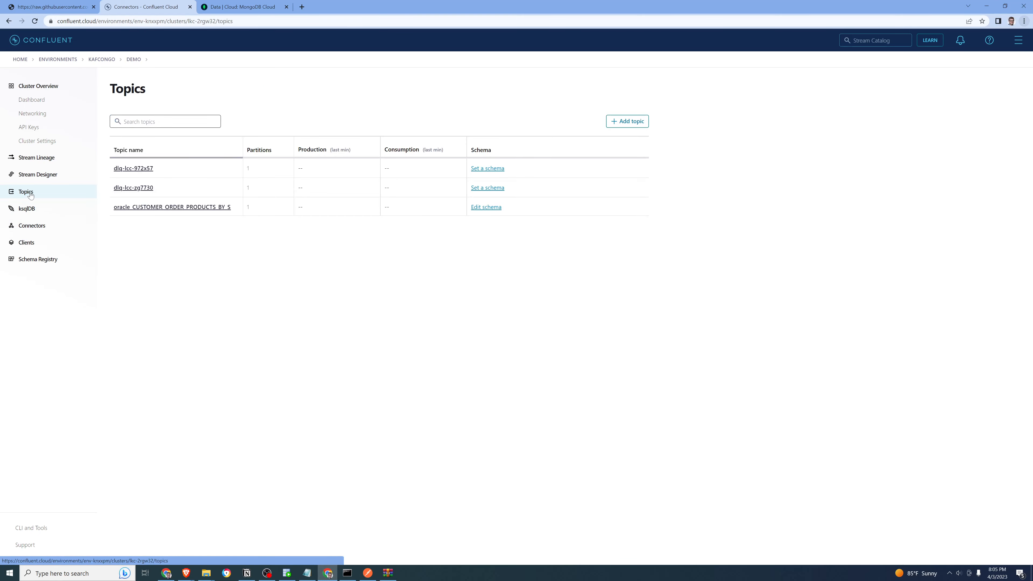
left_click(221, 208)
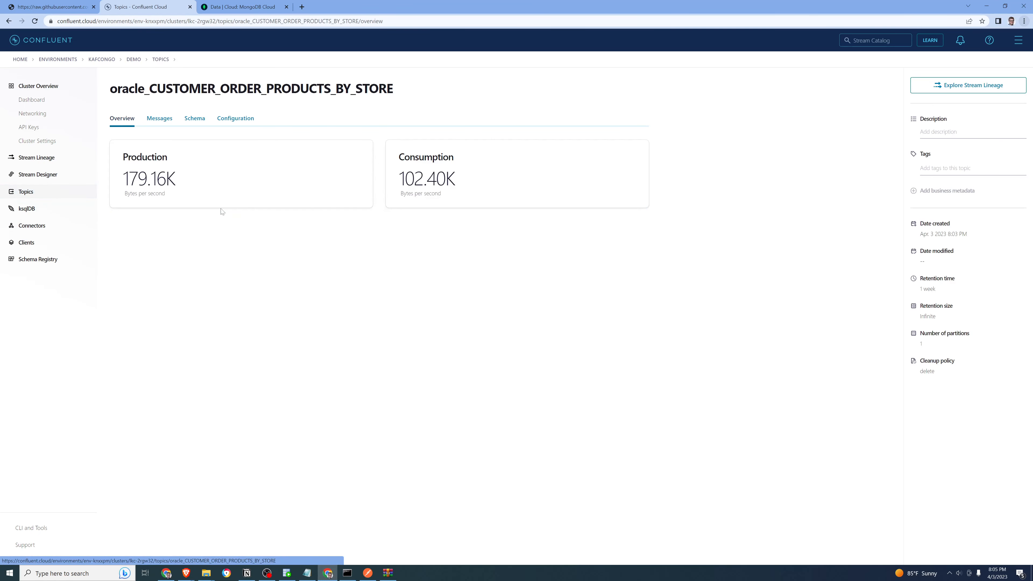
left_click_drag(411, 92, 105, 93)
key("ctrl+c")
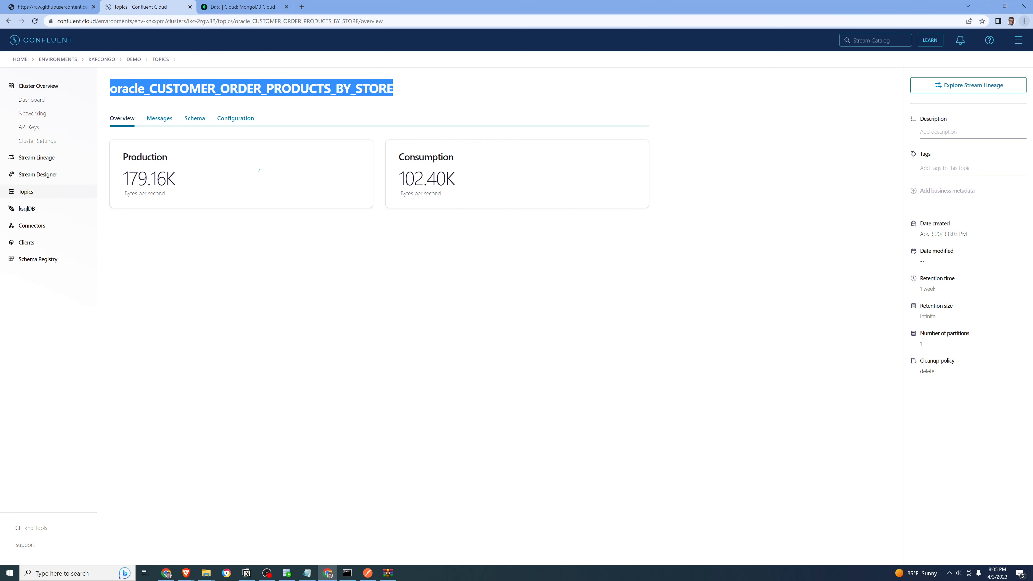
right_click(125, 93)
left_click(147, 104)
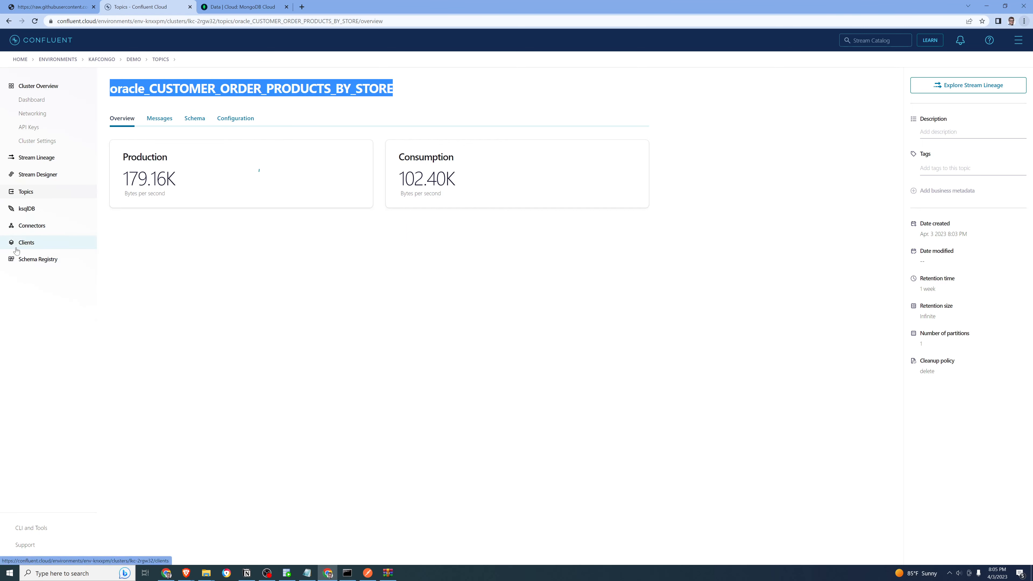
Replace the MongoDbAtlasSinkCustomerOrders connector's topic with oracle_CUSTOMER_ORDER_PRODUCTS_BY_STORE, then save and apply the change
left_click(36, 226)
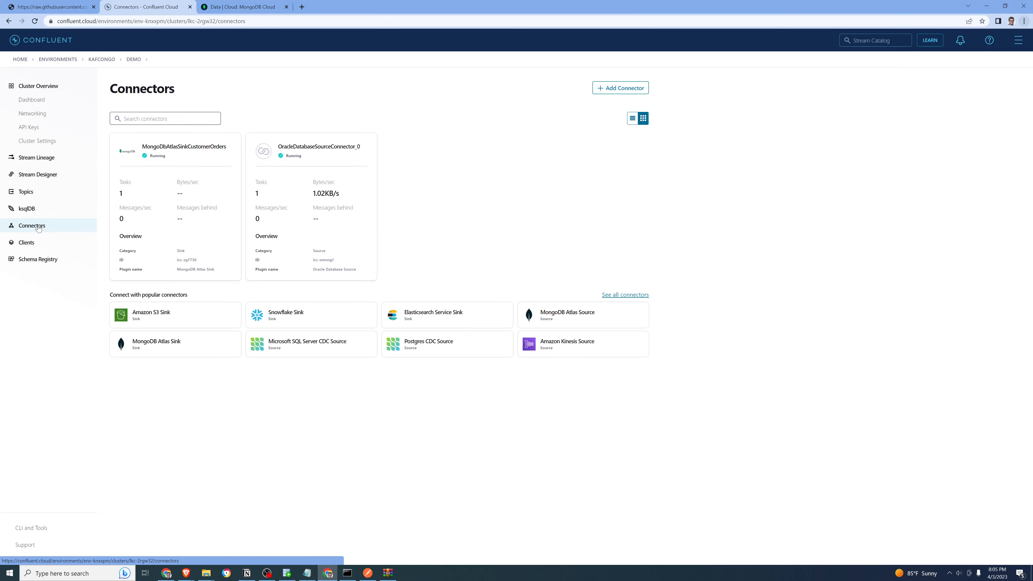
left_click(164, 234)
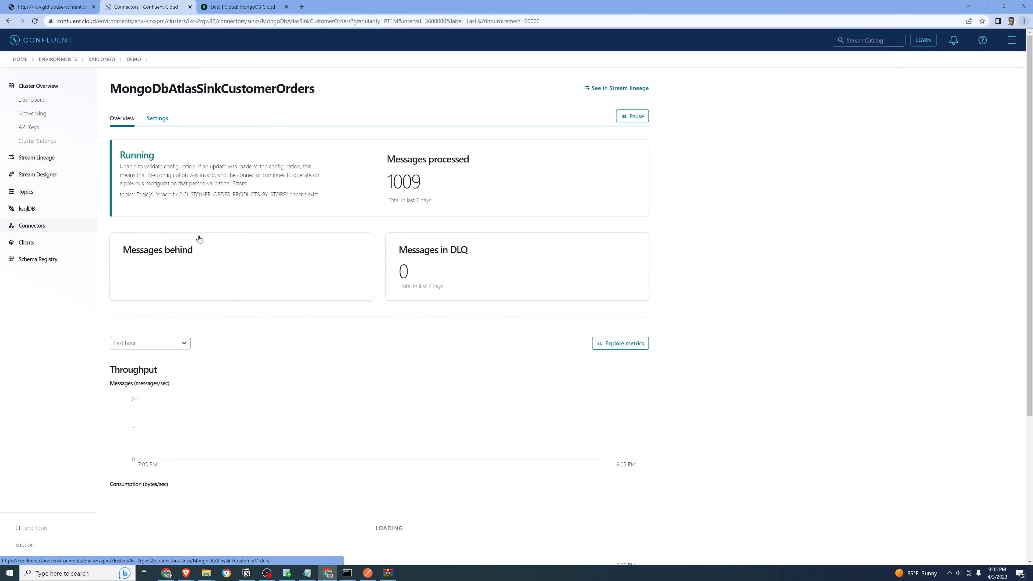
left_click(157, 118)
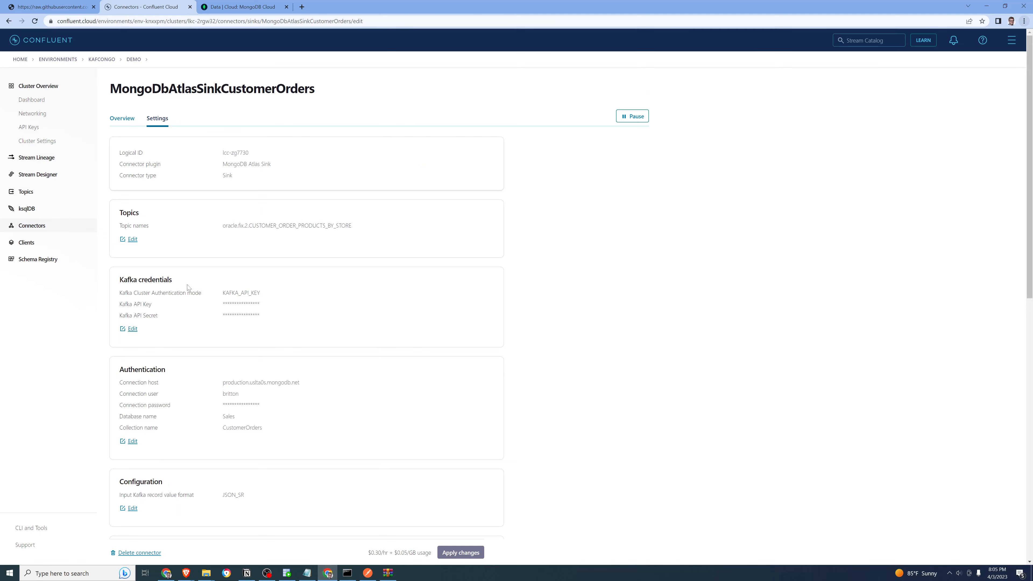
left_click(134, 240)
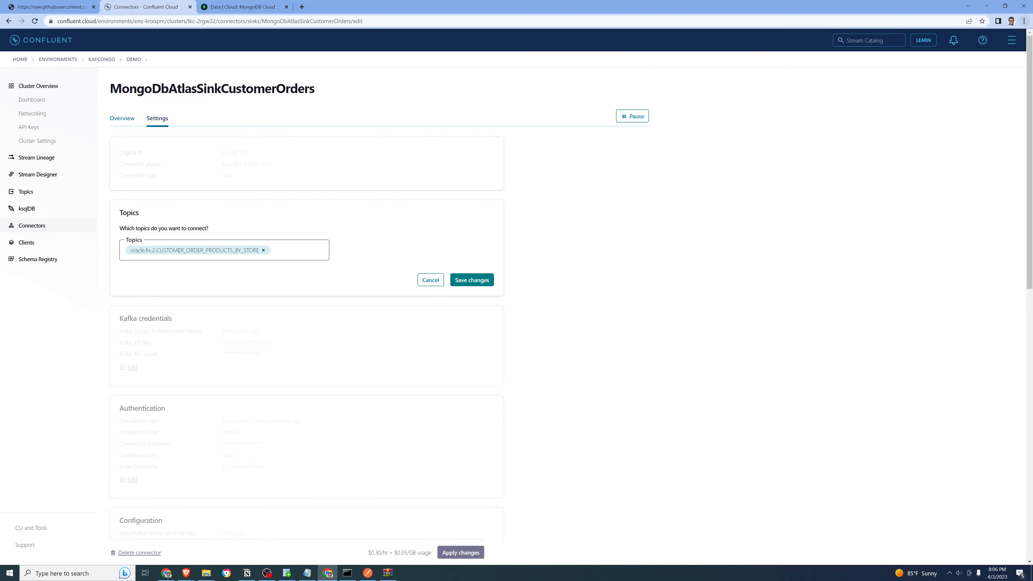
left_click(263, 250)
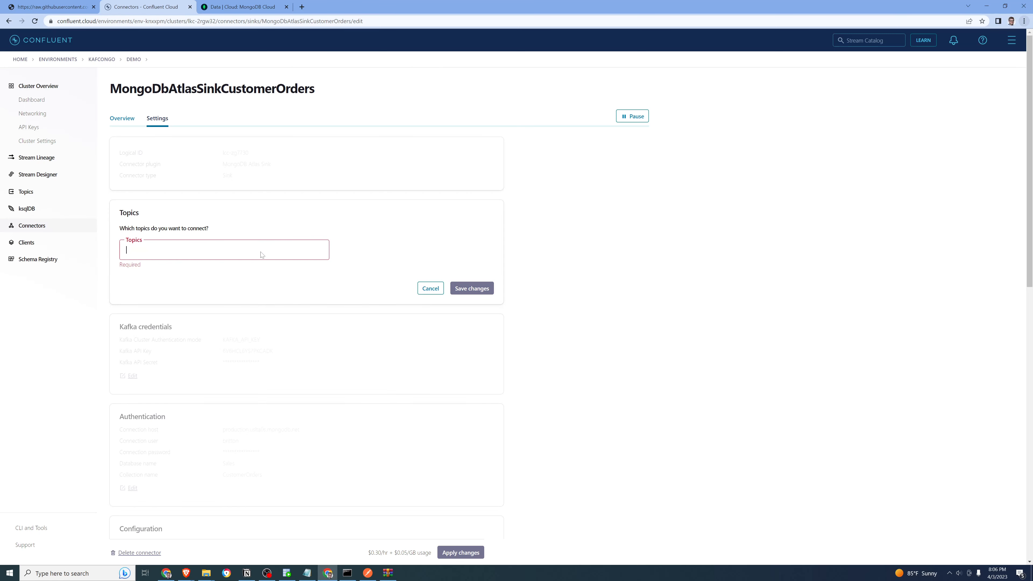
key("ctrl+v")
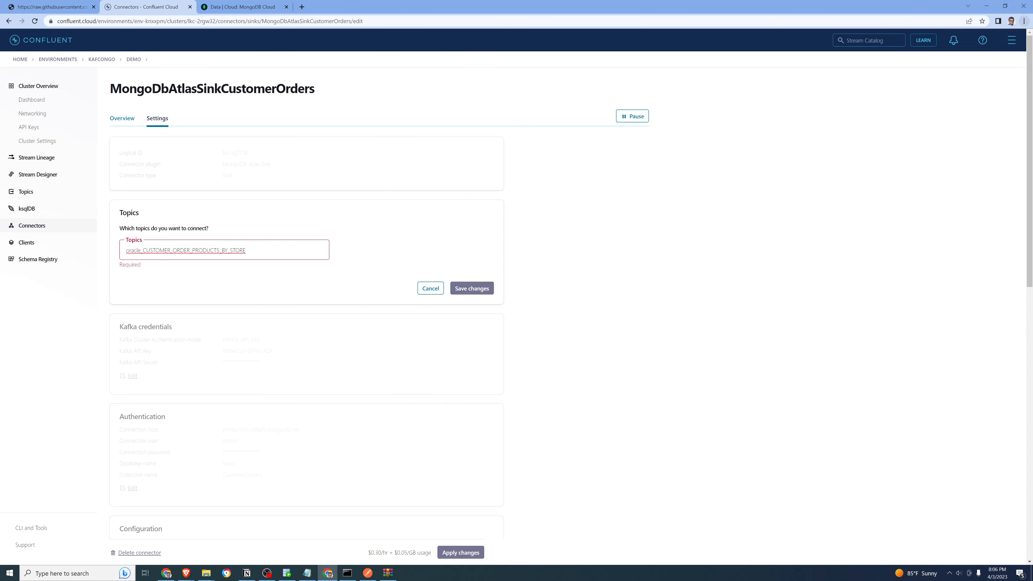
key("Return")
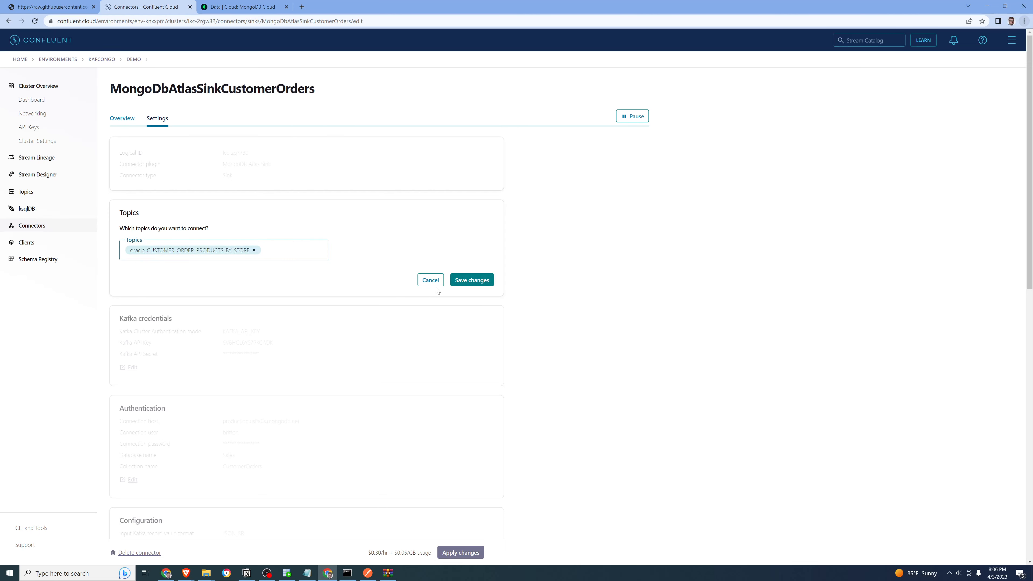
left_click(472, 280)
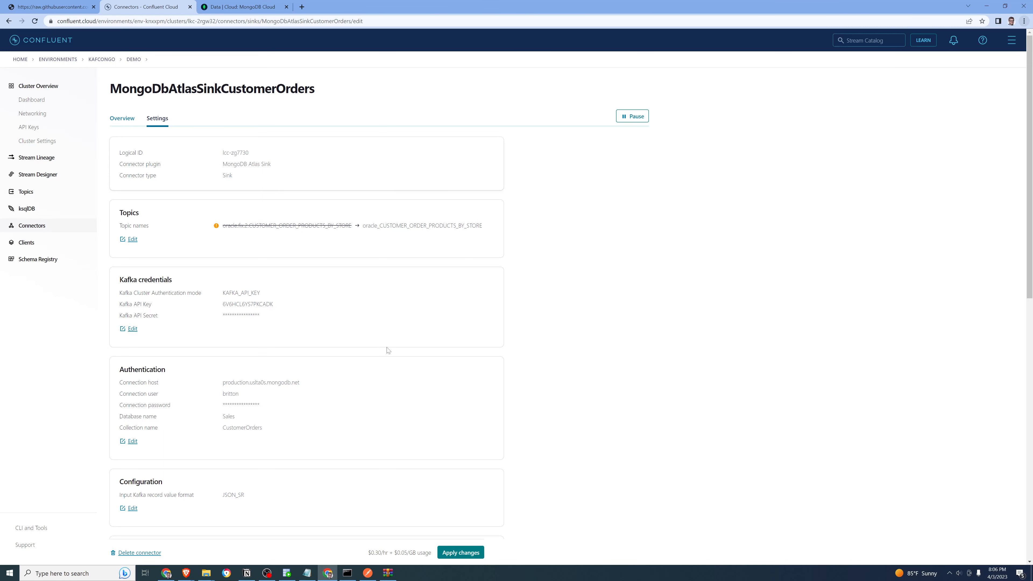
left_click(472, 556)
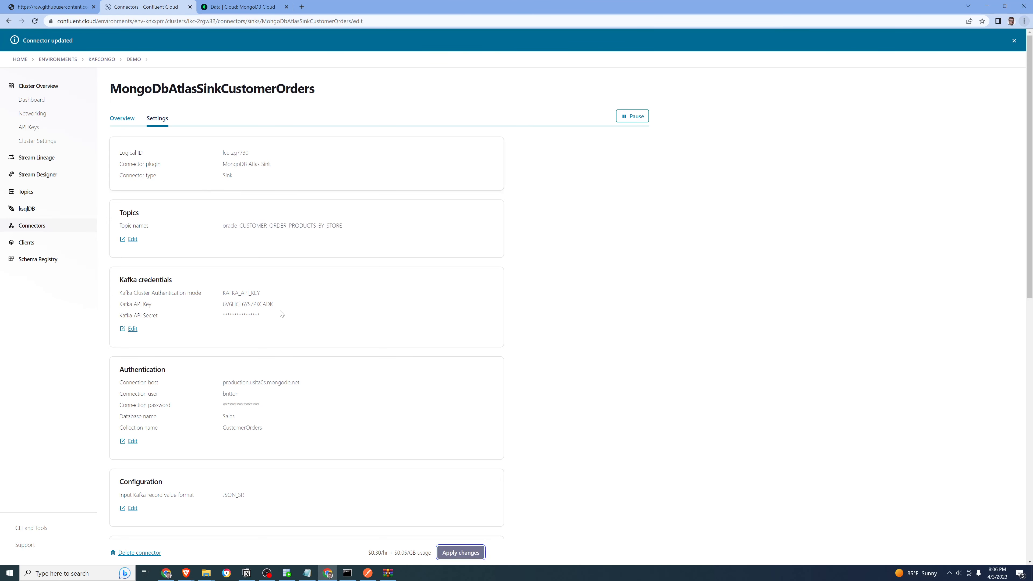
Check the connector's target collection name, then switch to MongoDB Atlas, refresh the collections and open CustomerOrders
scroll(281, 313, "down", 4)
left_click_drag(269, 269, 222, 268)
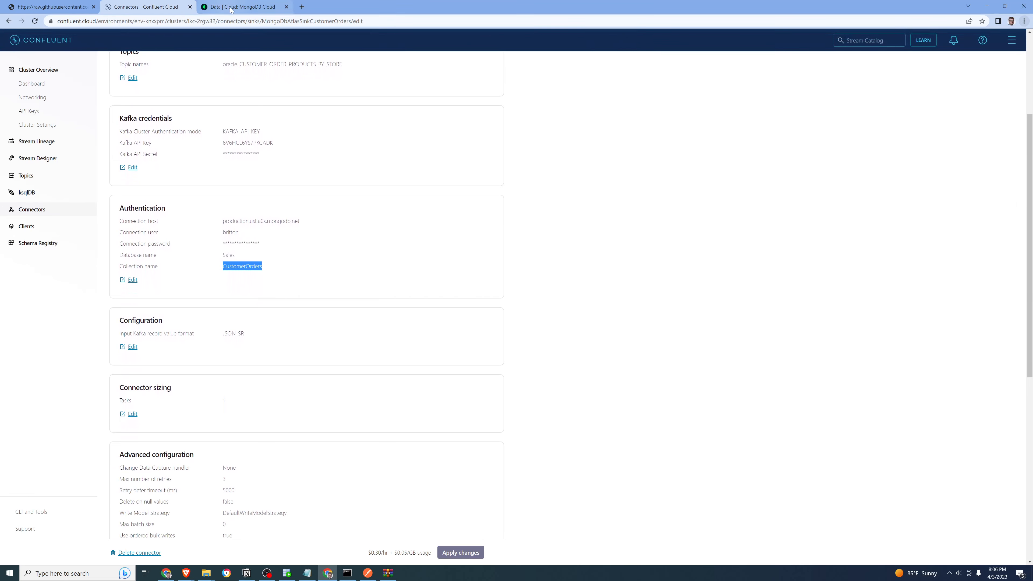
left_click(240, 7)
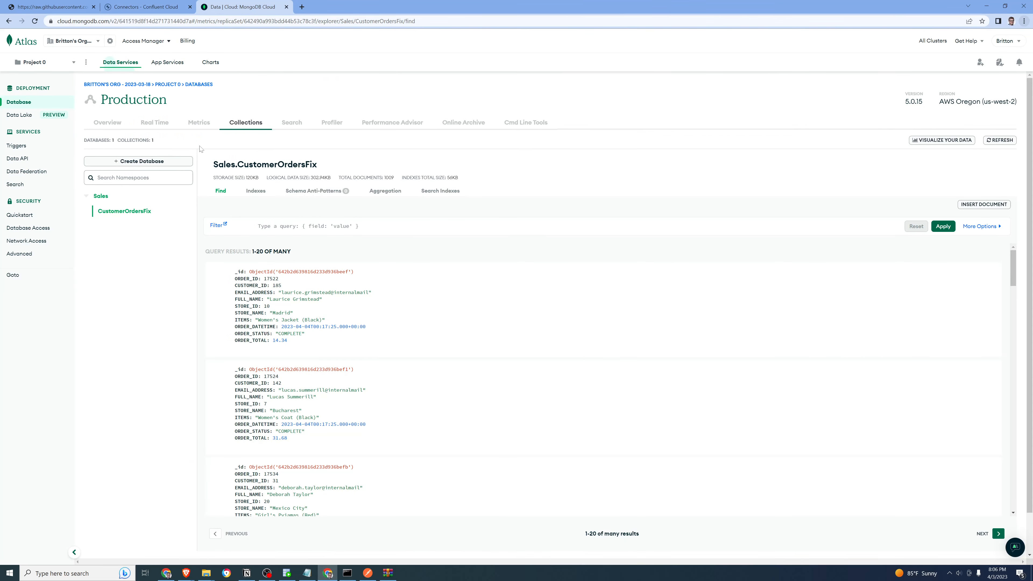
left_click(1001, 141)
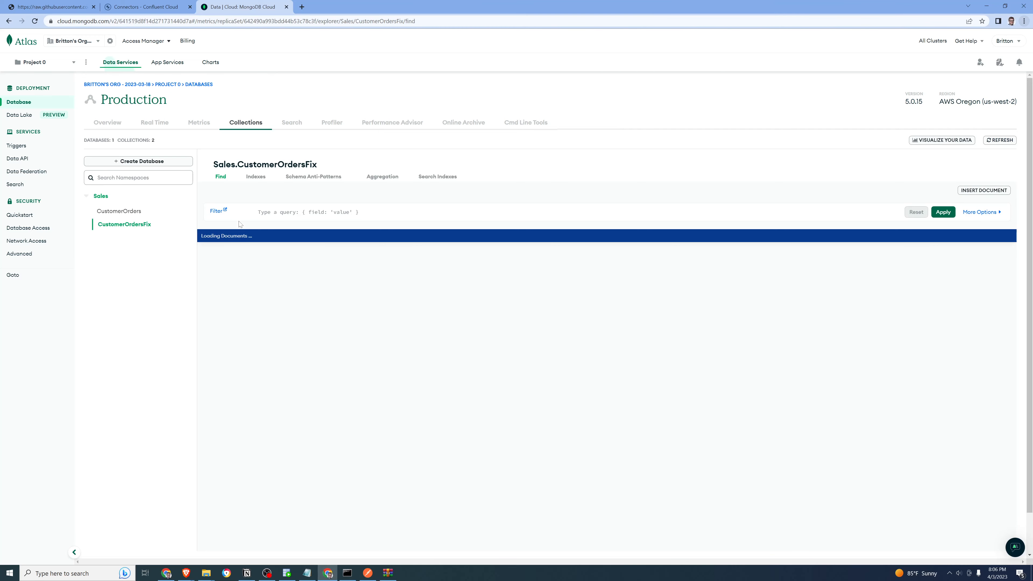
left_click(120, 211)
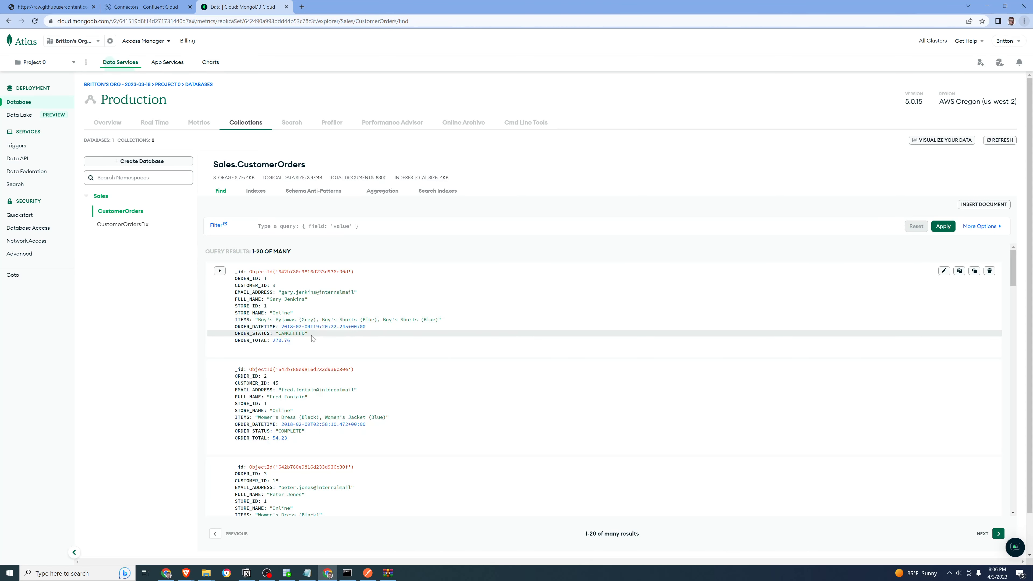
Examine the ORDER_TOTAL and other field values of the first documents in the CustomerOrders collection
left_click_drag(291, 340, 272, 341)
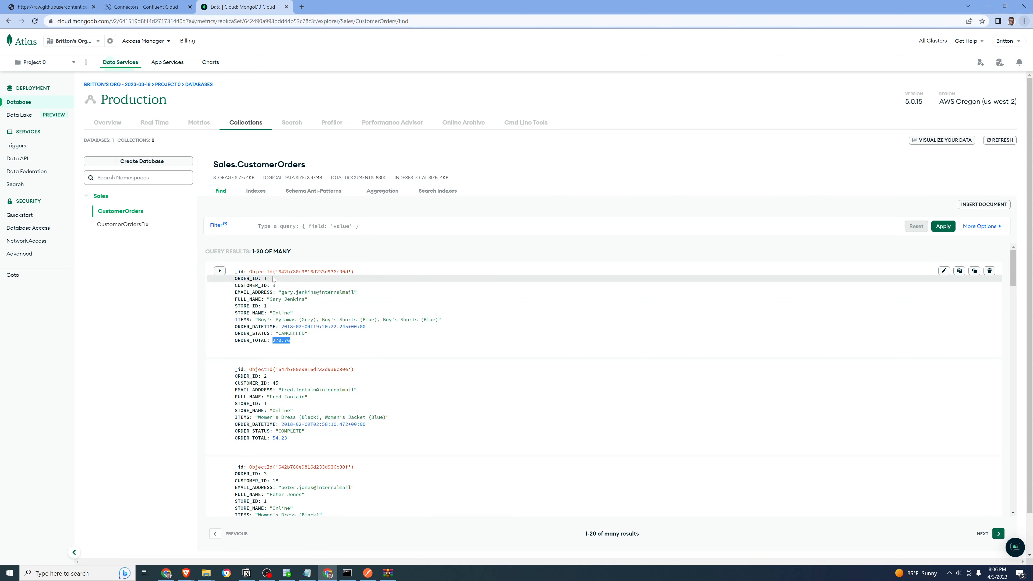
scroll(296, 390, "down", 6)
scroll(296, 393, "up", 5)
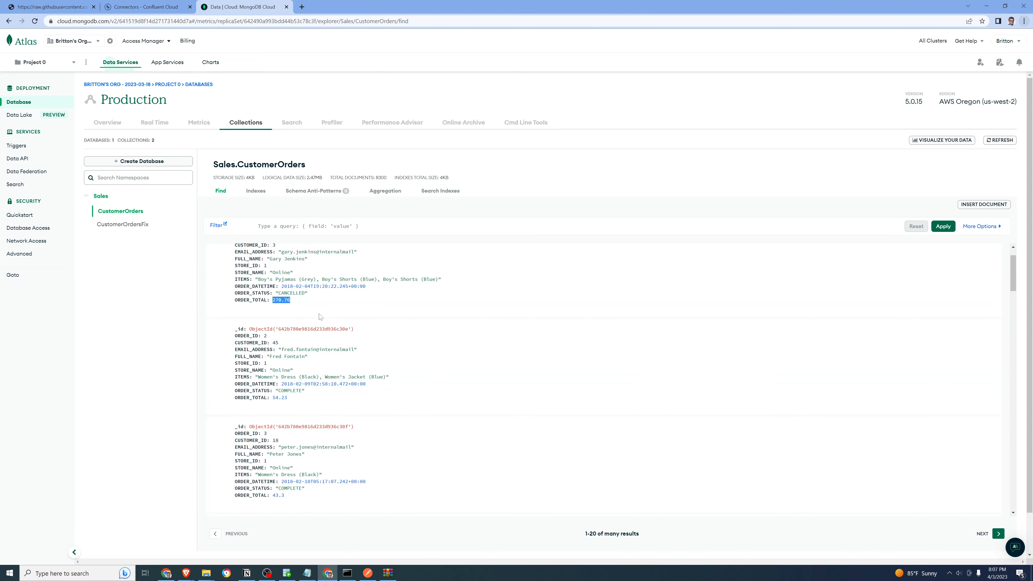
scroll(321, 318, "up", 1)
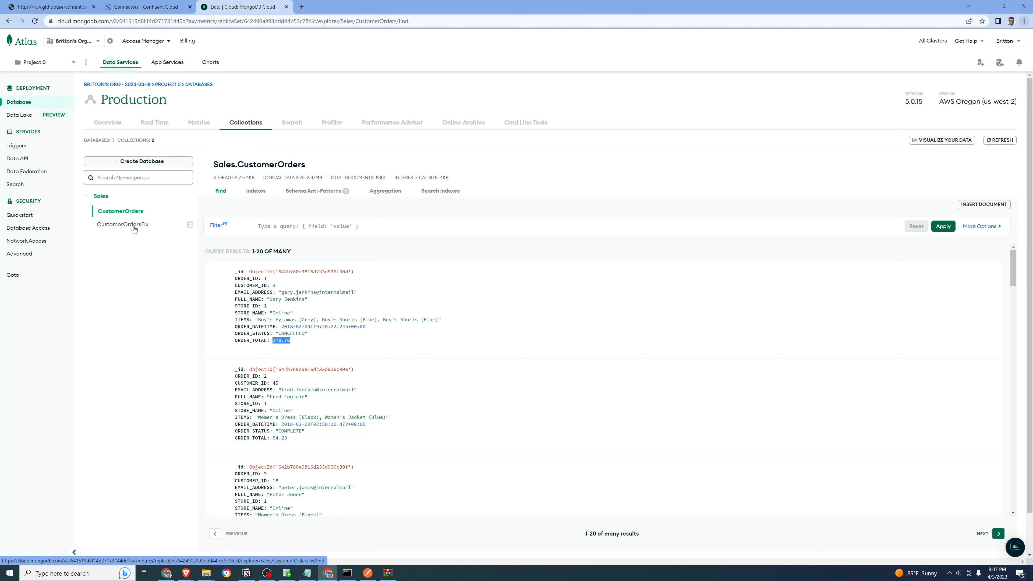
Drop the CustomerOrdersFix collection from the Sales database, confirming with its name, and reopen CustomerOrders
left_click(189, 227)
double_click(532, 87)
key("ctrl+c")
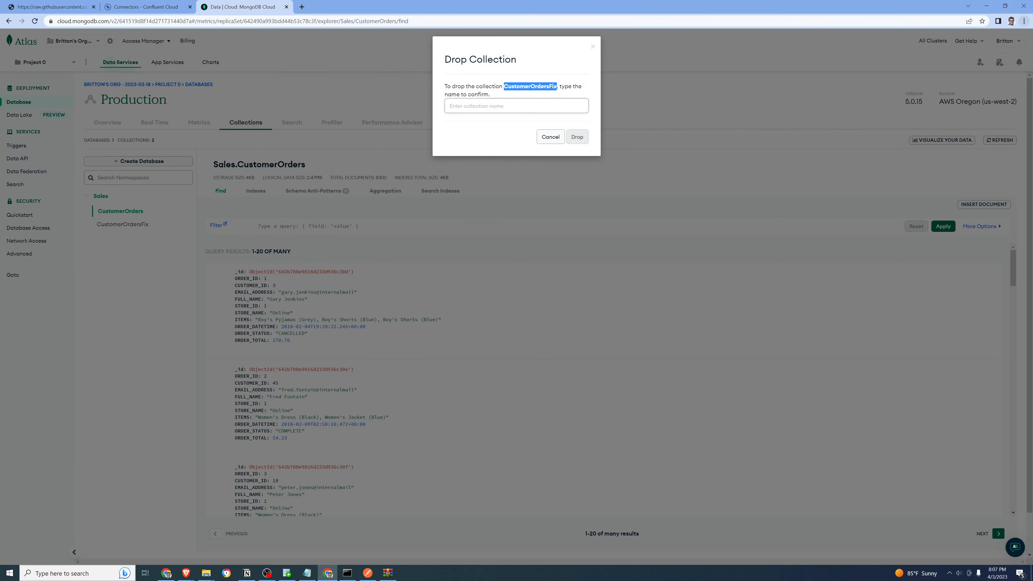
left_click(516, 106)
key("ctrl+v")
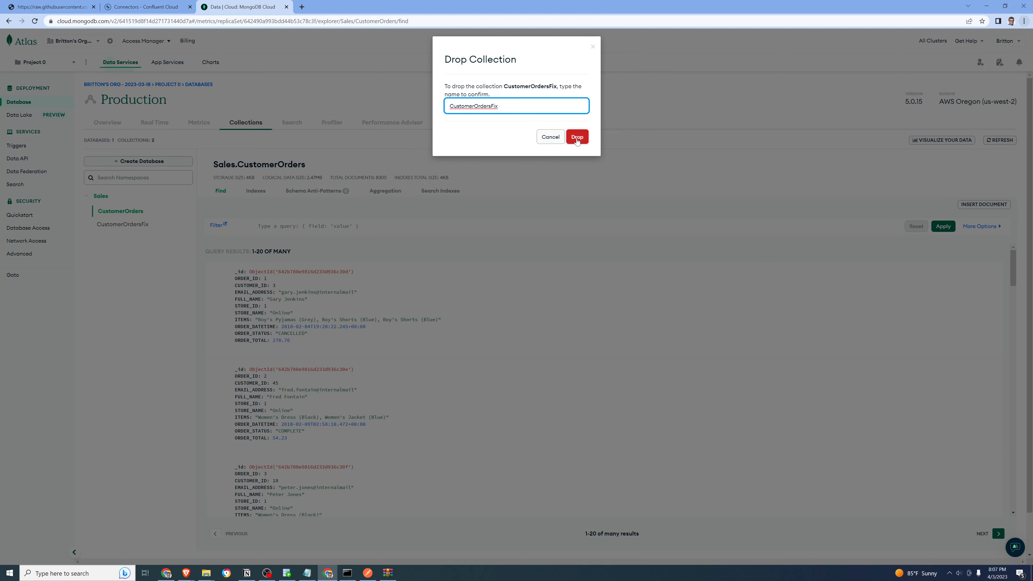
left_click(577, 136)
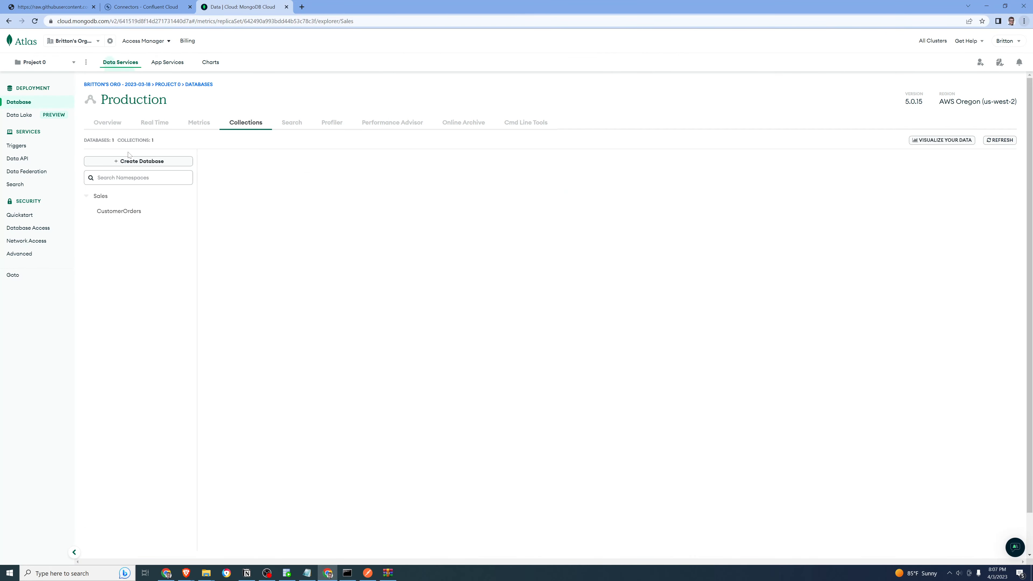
left_click(124, 212)
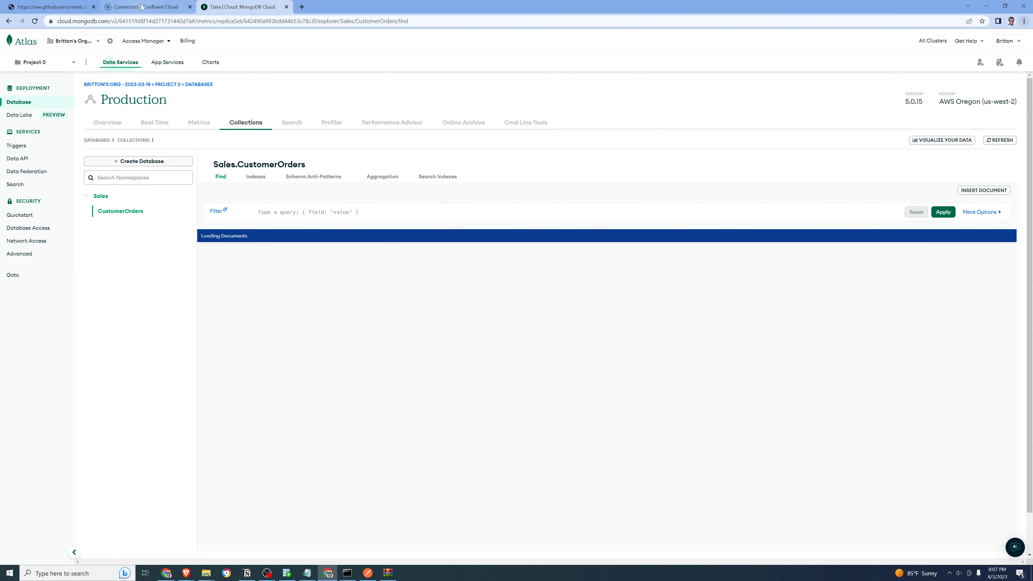
Switch to Confluent Cloud and open the MongoDB Atlas sink connector's transforms for editing to review the ORDER_TOTAL cast
left_click(156, 8)
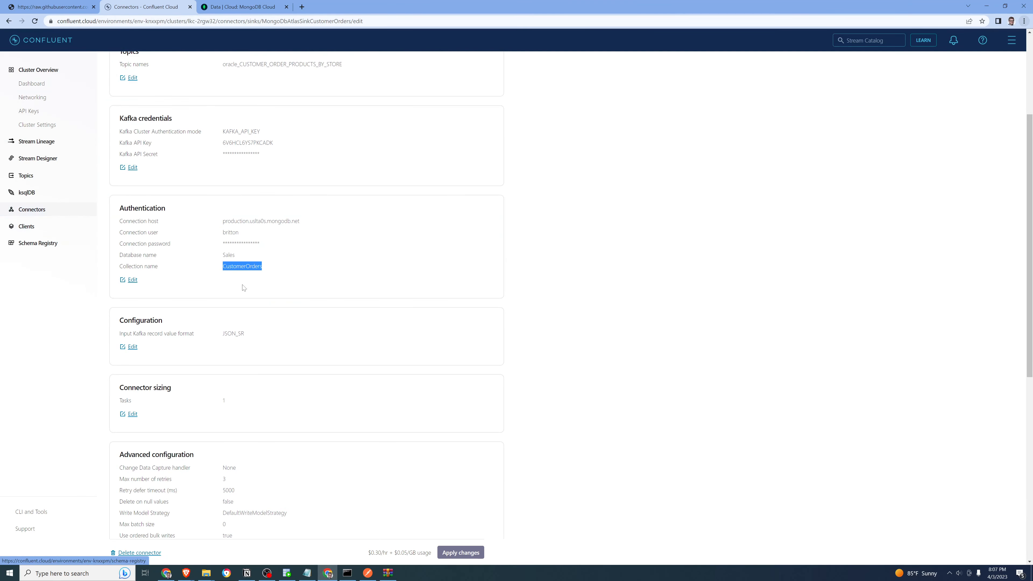
scroll(325, 325, "down", 3)
scroll(325, 324, "down", 4)
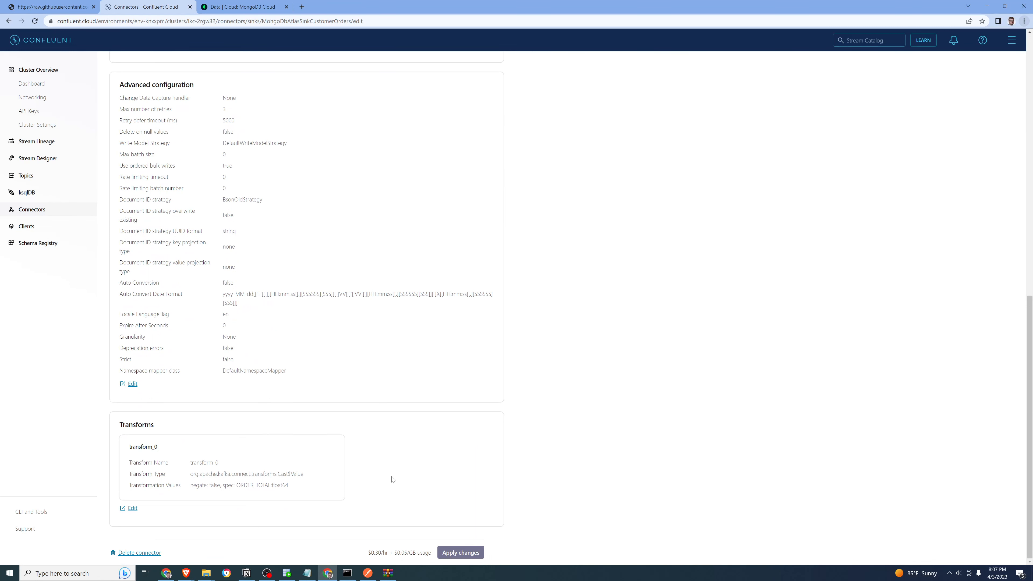
left_click(132, 508)
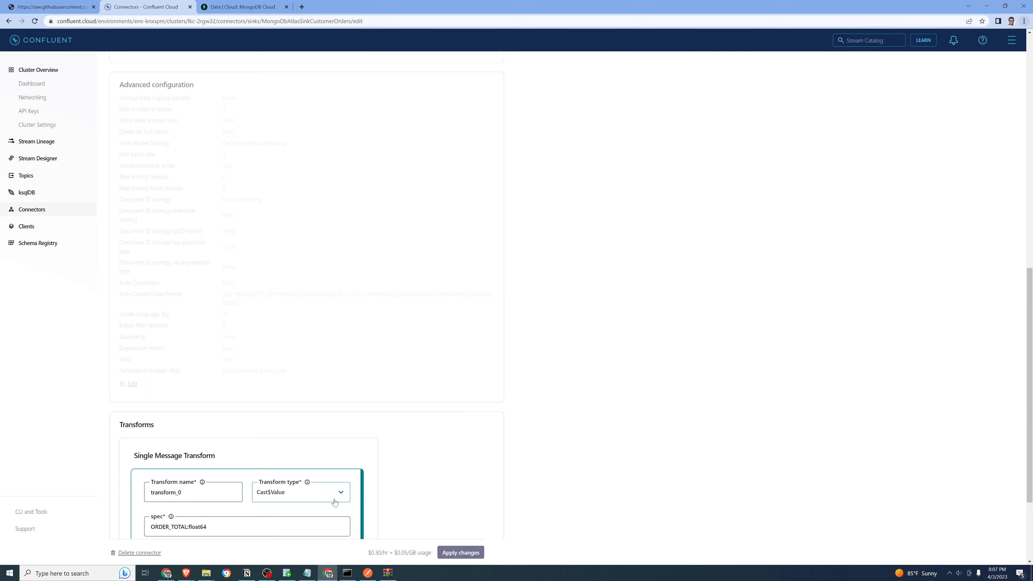
scroll(334, 502, "down", 3)
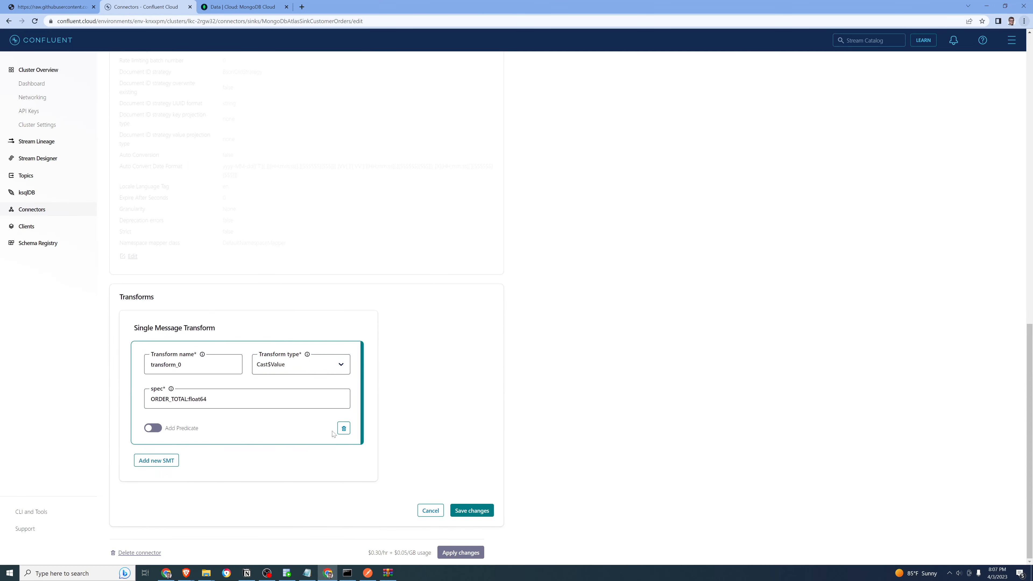
Try out a second single message transform of type Cast$Value with spec ORDER_TOTAL:float64, and discard the transform edits
left_click(158, 461)
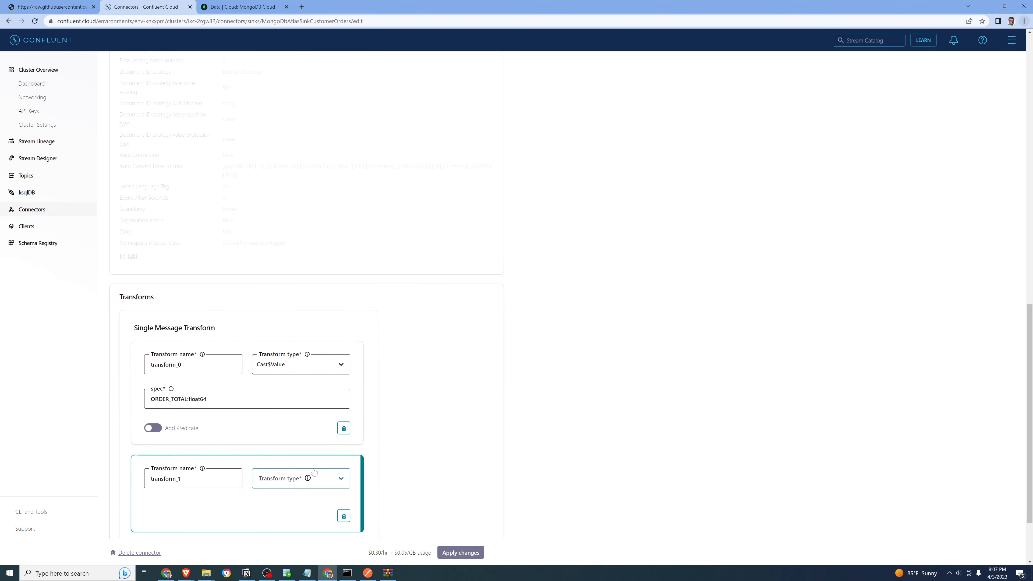
scroll(314, 471, "down", 2)
left_click(336, 391)
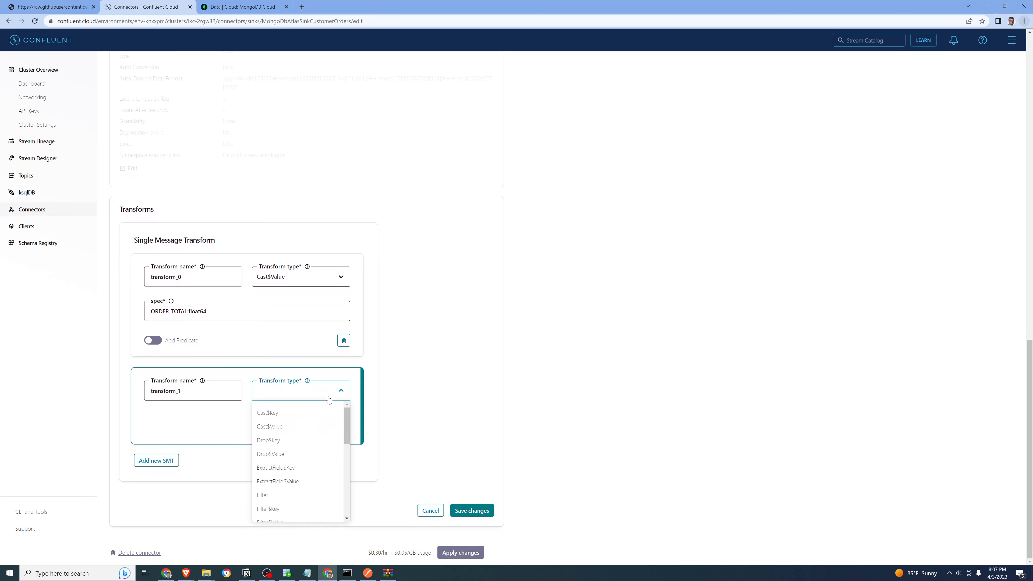
left_click(310, 425)
left_click(199, 429)
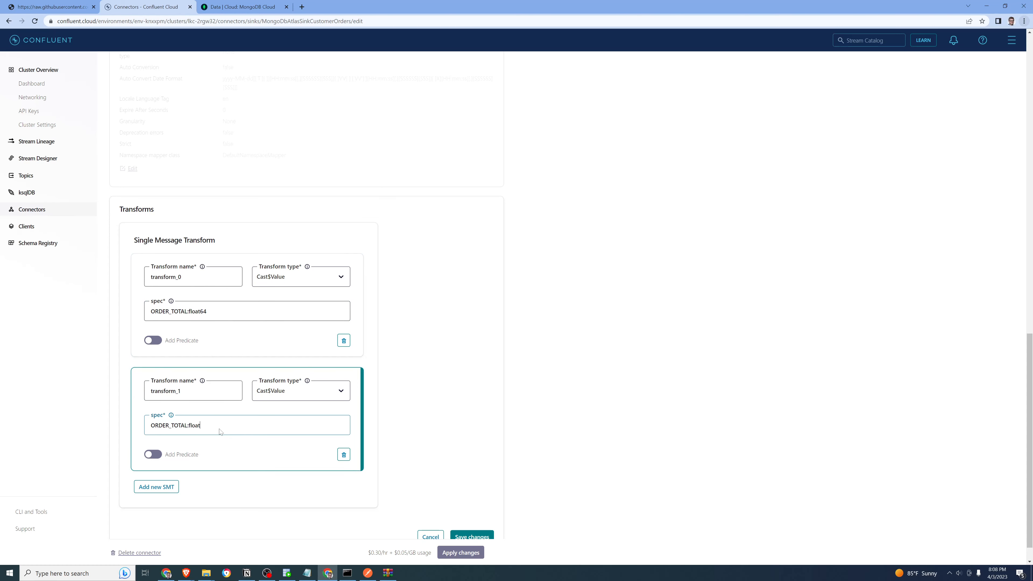
type("32")
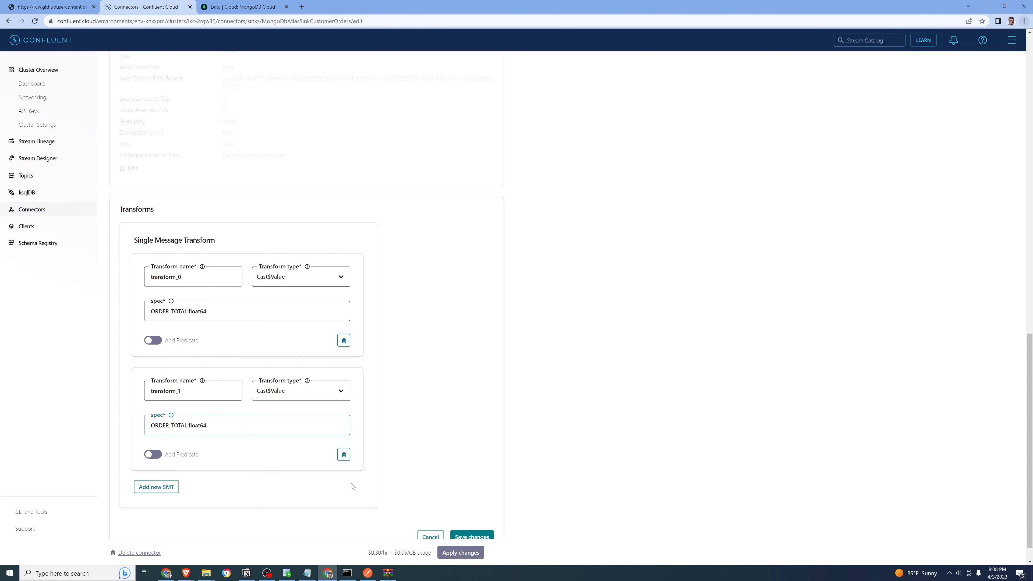
scroll(428, 478, "down", 1)
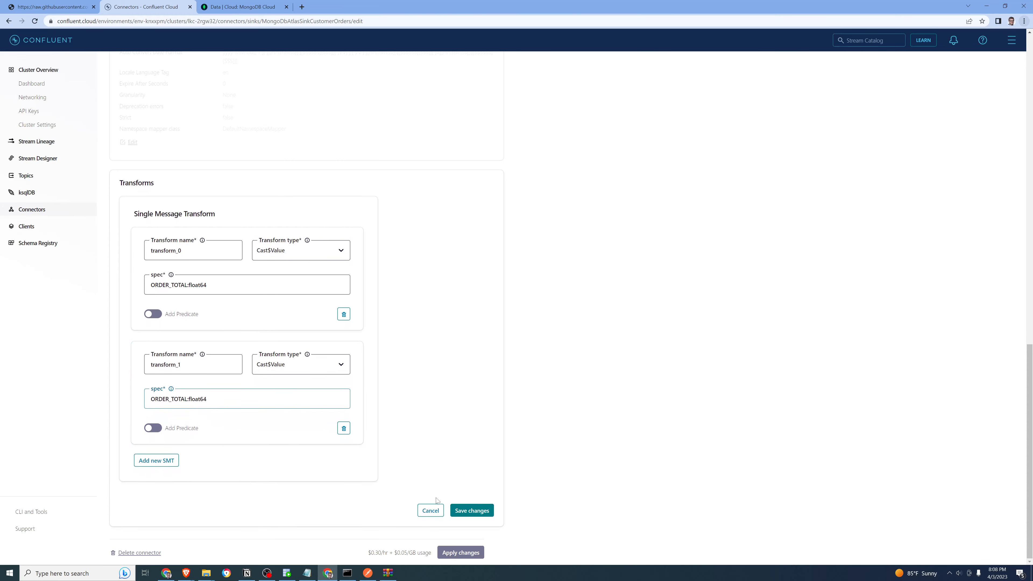
left_click(431, 512)
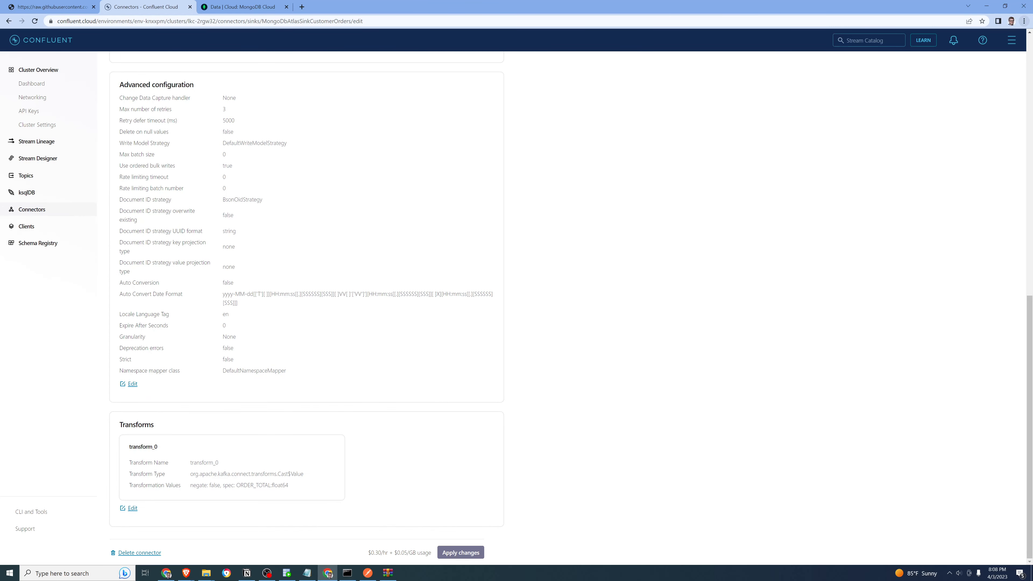
scroll(257, 476, "up", 6)
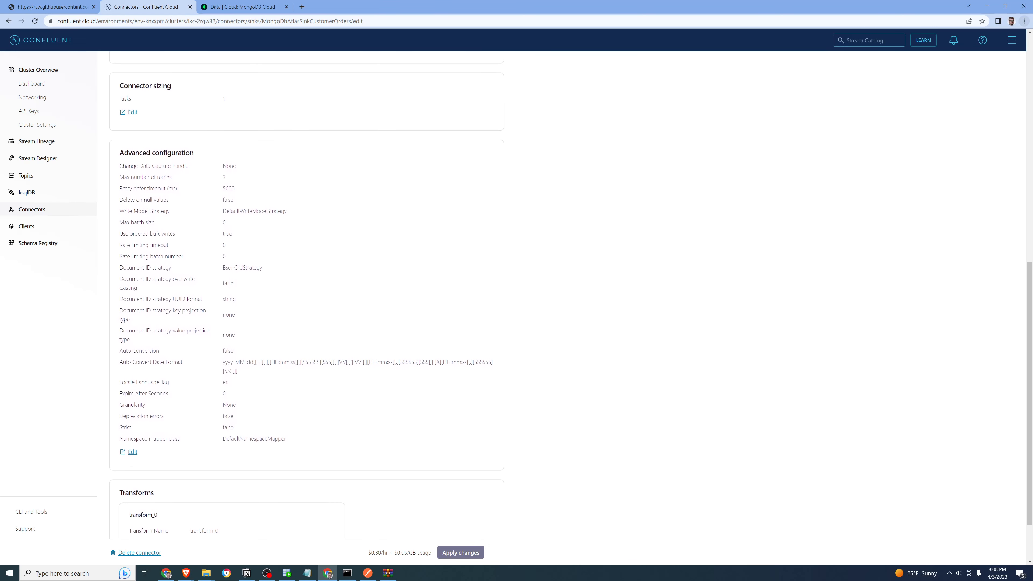
scroll(256, 476, "up", 6)
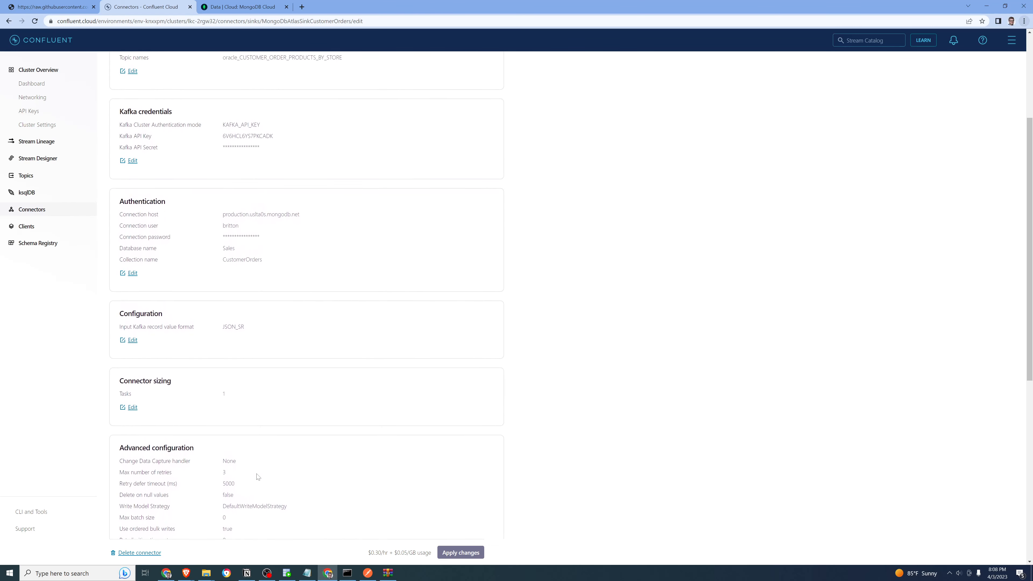